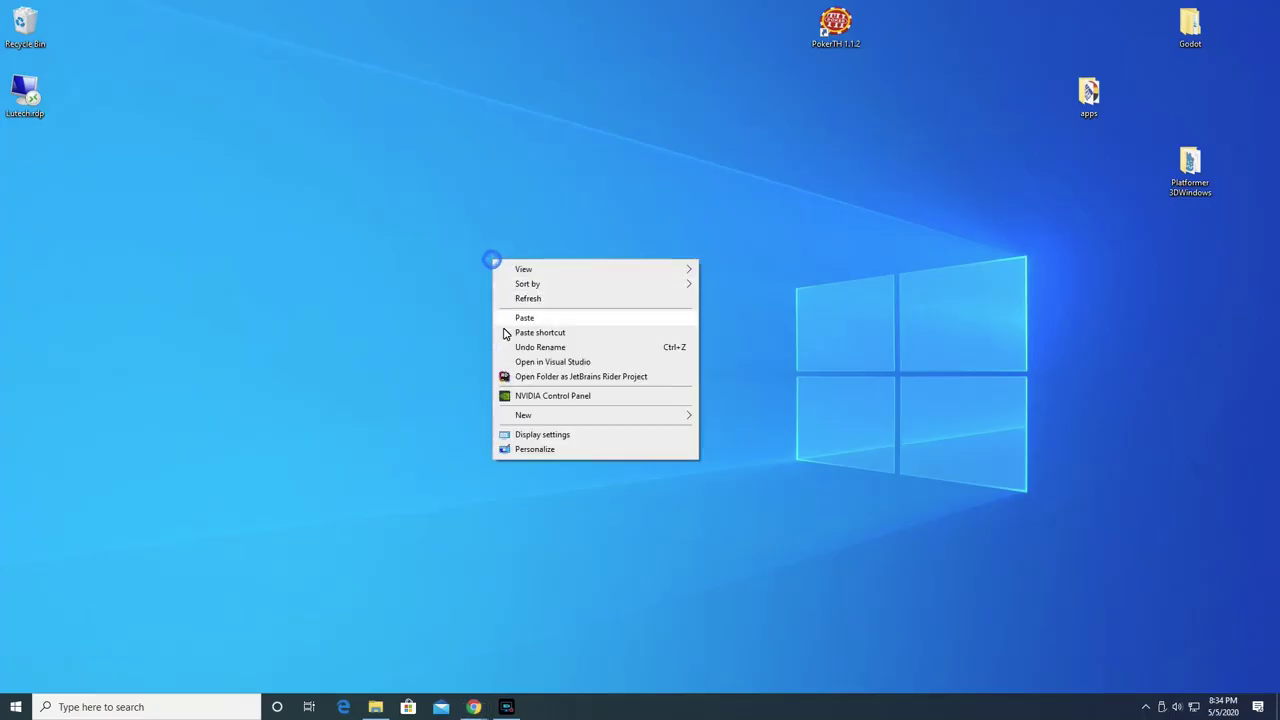
In the maximized display settings, enable using all monitors for the remote session
{"action": "left_click", "coordinate": [526, 434]}
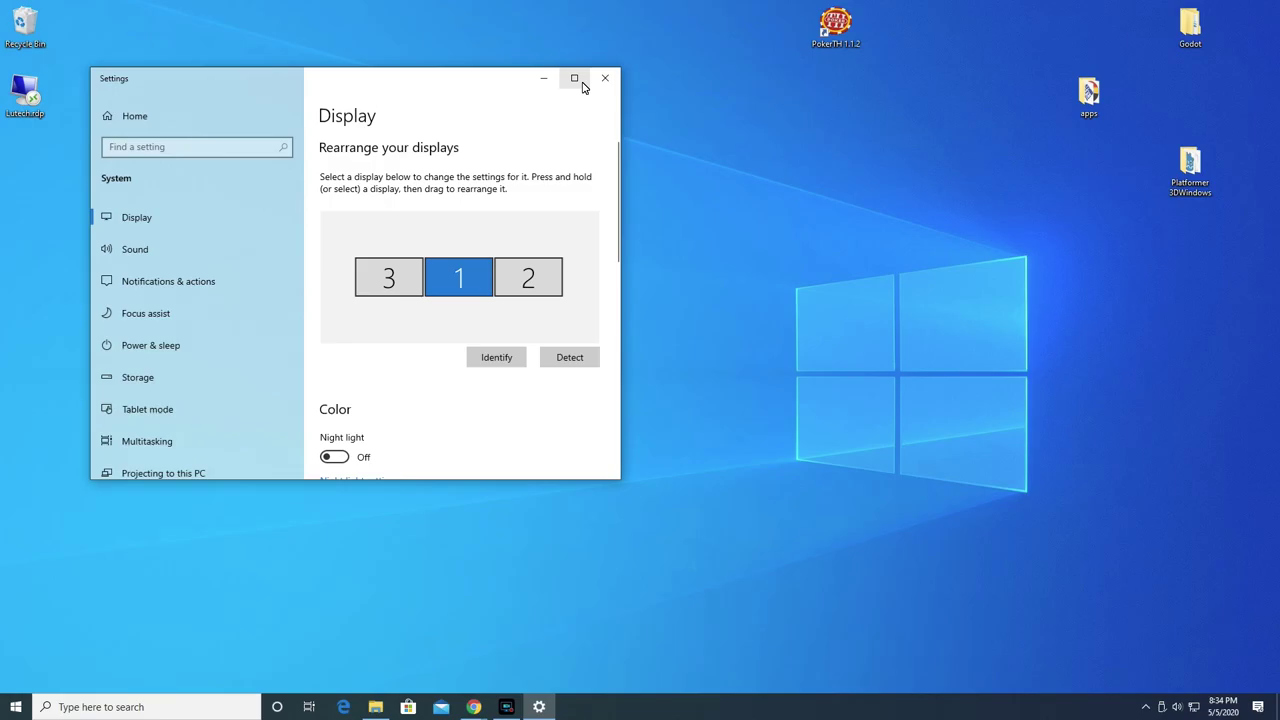
{"action": "left_click", "coordinate": [576, 78]}
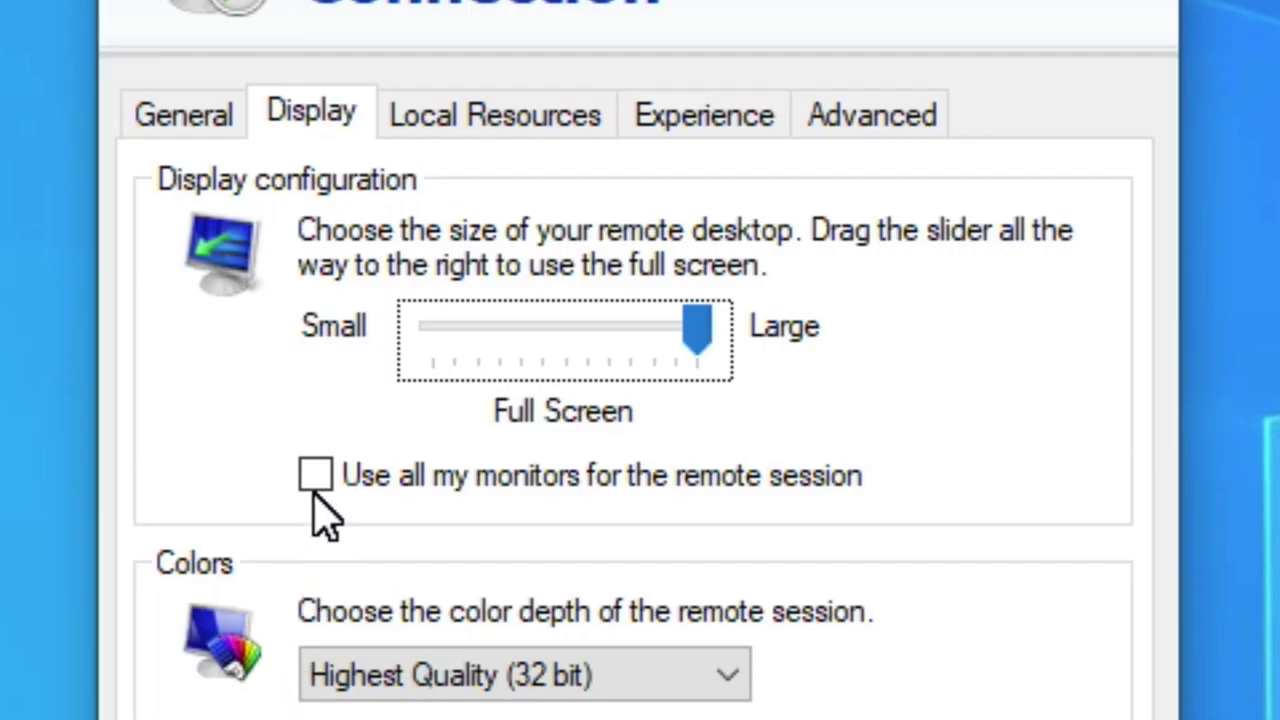
{"action": "left_click", "coordinate": [316, 478]}
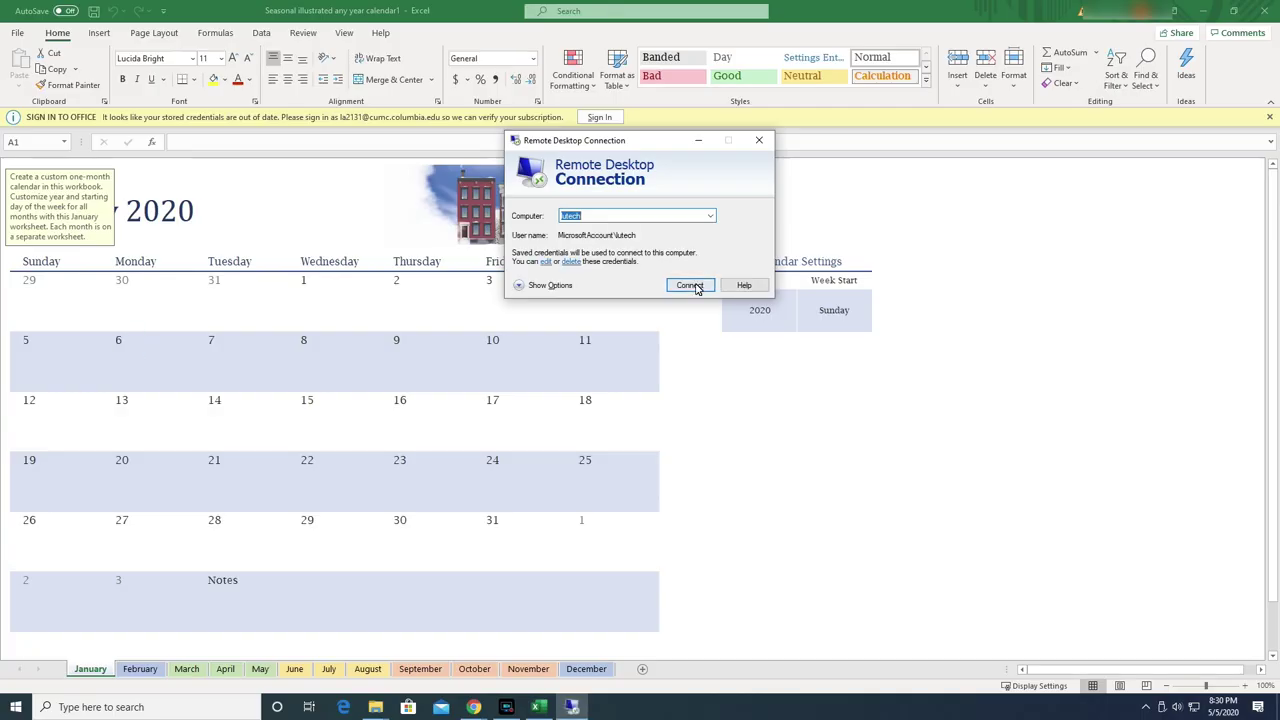
Start the remote connection, leave full screen with Ctrl+Alt+Break, and move its window right
{"action": "left_click", "coordinate": [692, 285]}
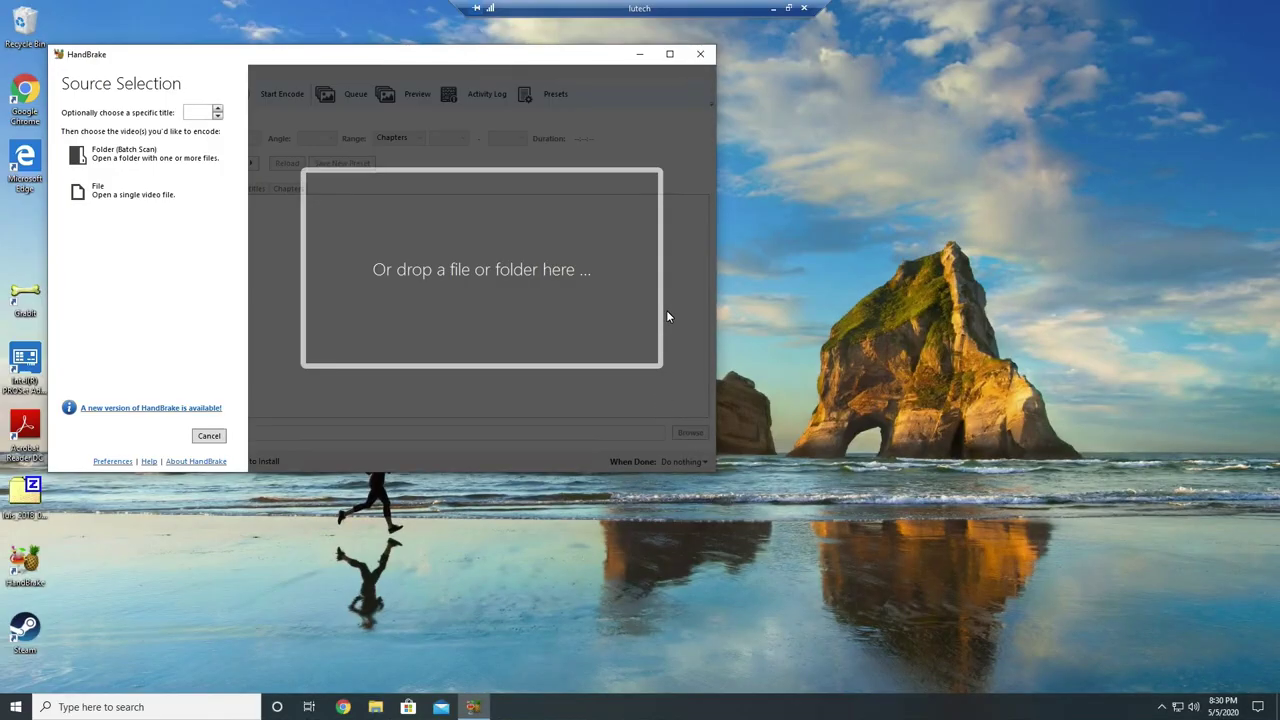
{"action": "key", "text": "ctrl+alt+Break"}
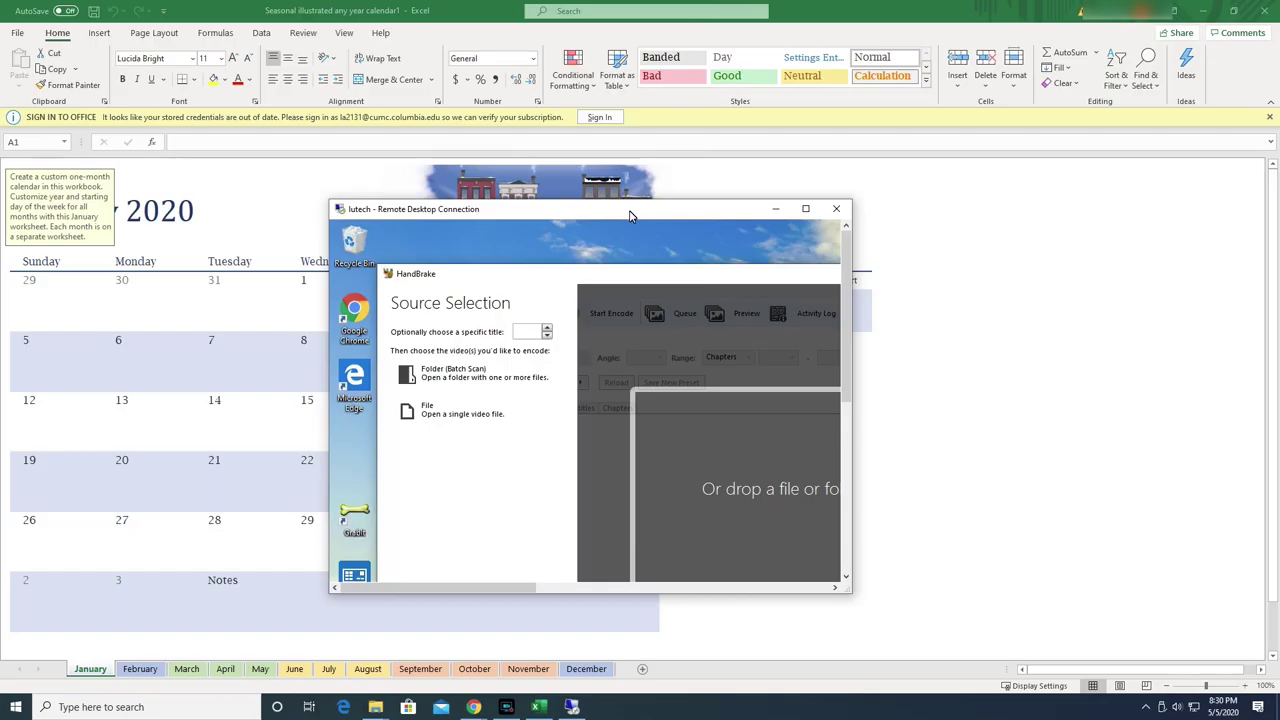
{"action": "left_click_drag", "start_coordinate": [631, 211], "coordinate": [822, 221]}
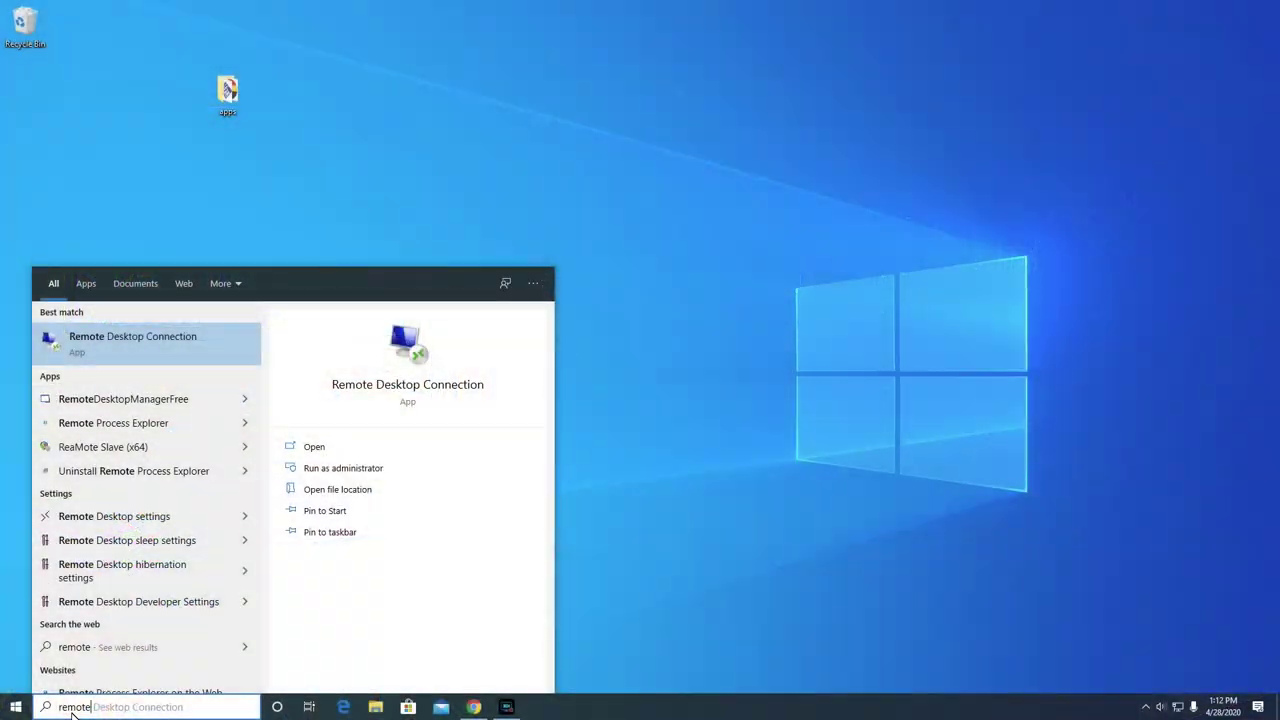
Launch Remote Desktop Connection and enter 'lutech' as the computer name
{"action": "left_click", "coordinate": [105, 353]}
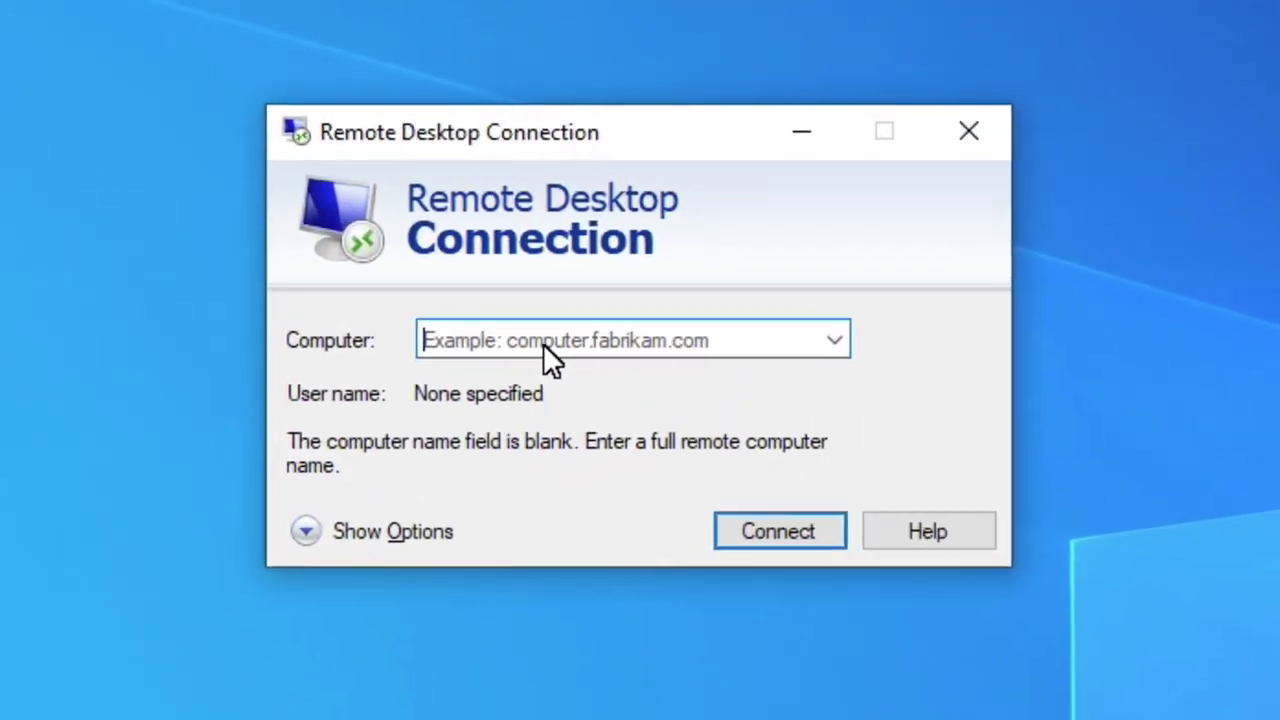
{"action": "left_click", "coordinate": [543, 343]}
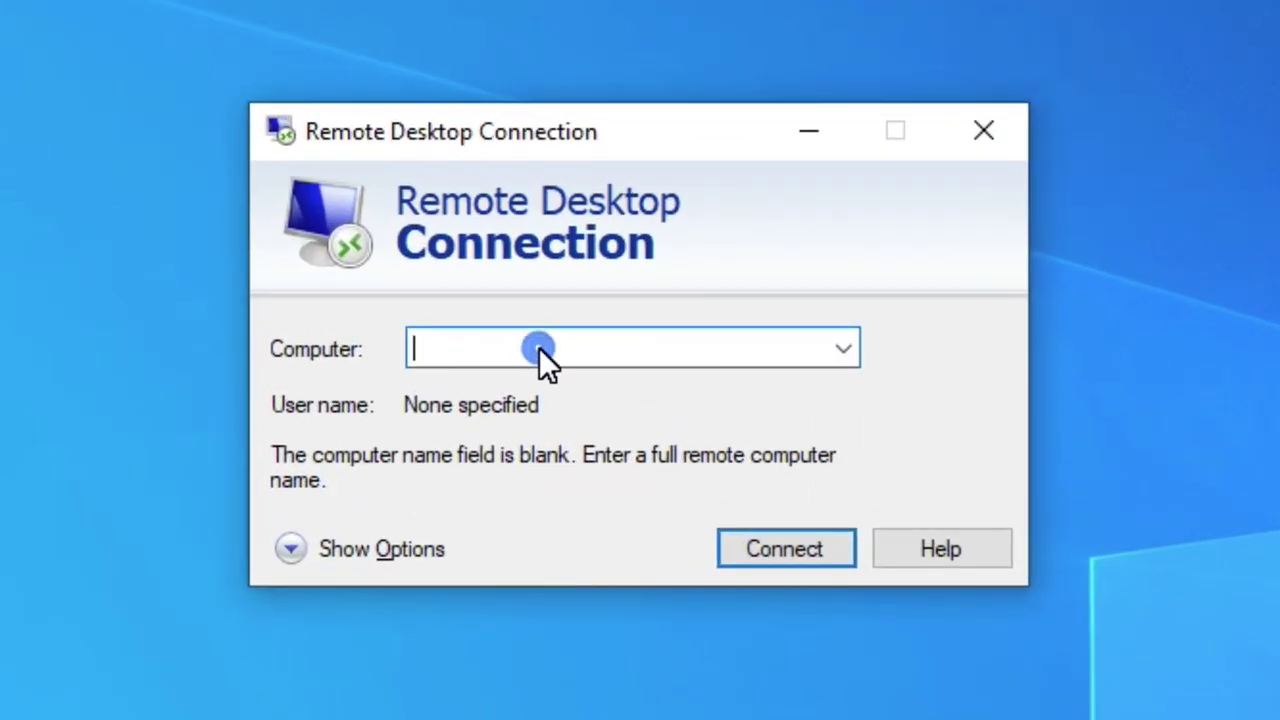
{"action": "type", "text": "lutech"}
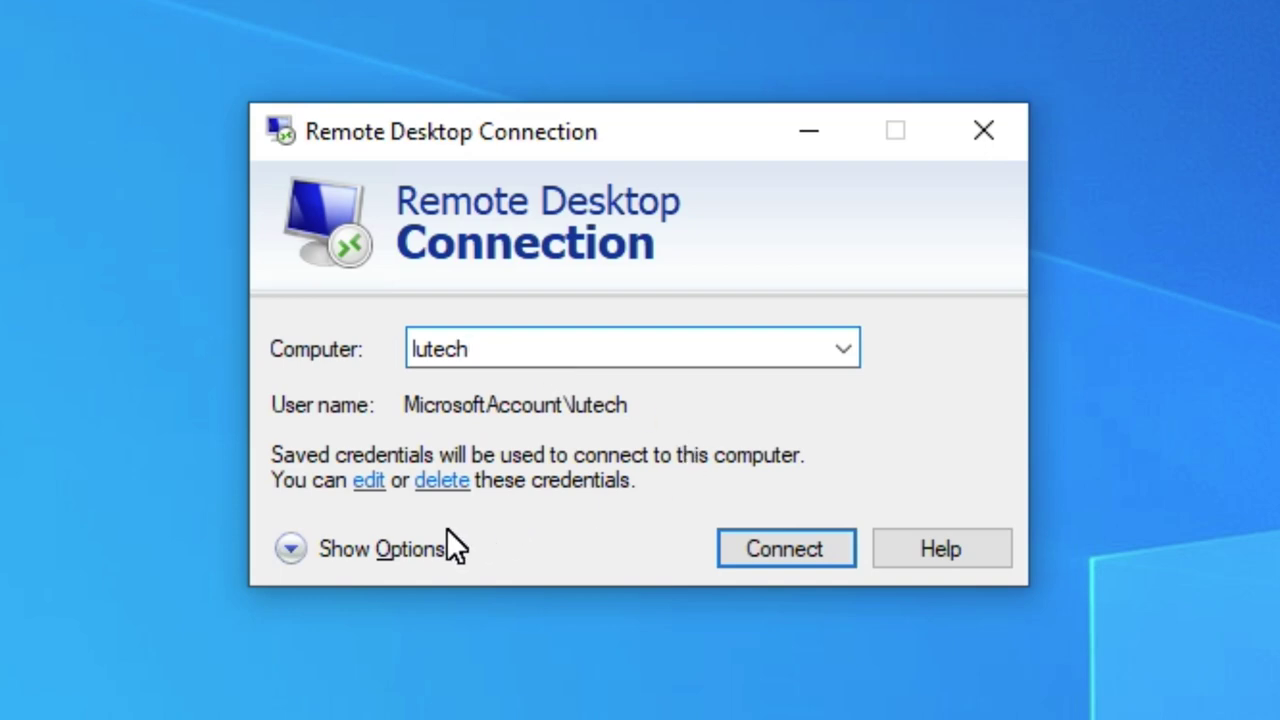
Tick 'Use all my monitors' on the Display tab, then bring up Save As from General
{"action": "left_click", "coordinate": [385, 550]}
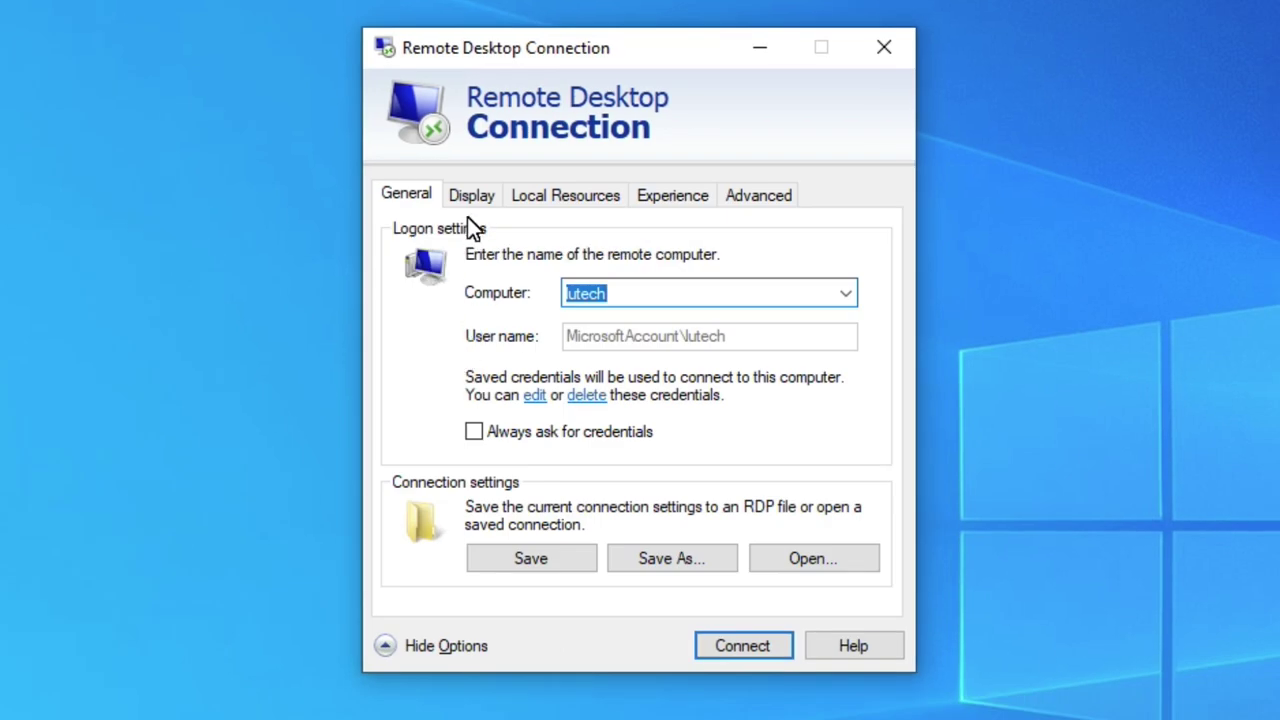
{"action": "left_click", "coordinate": [467, 197]}
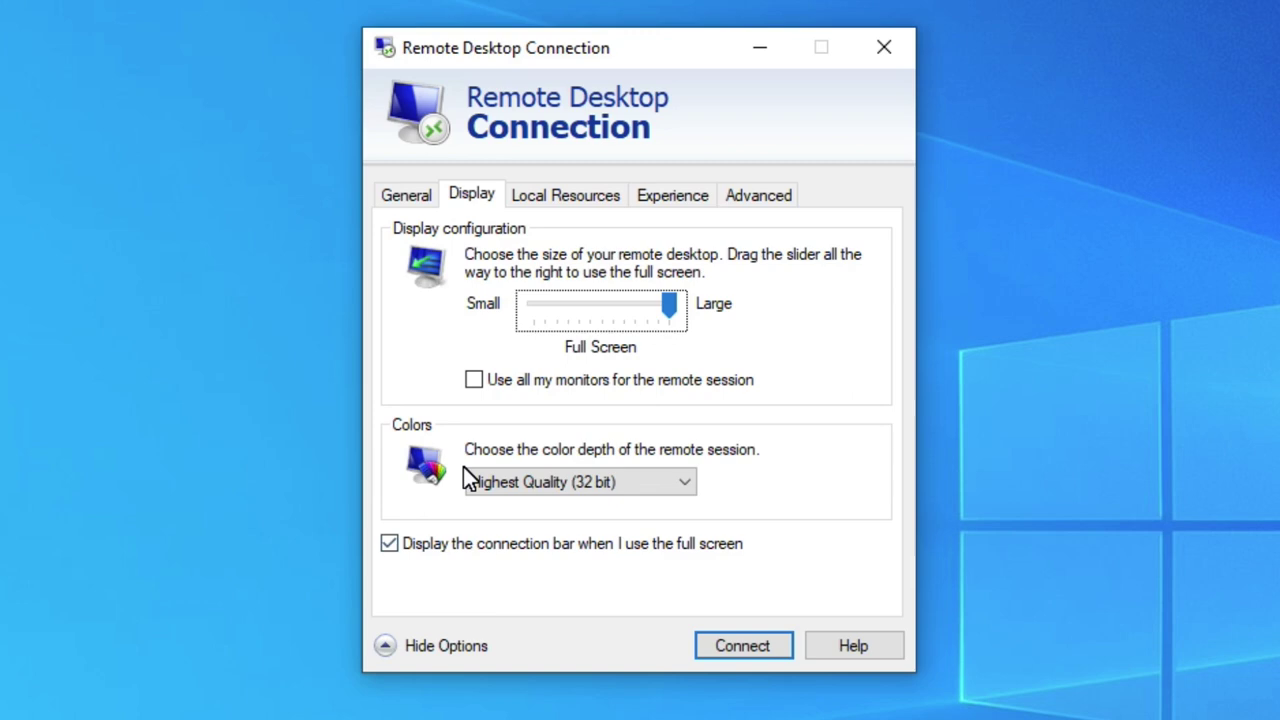
{"action": "left_click", "coordinate": [474, 390]}
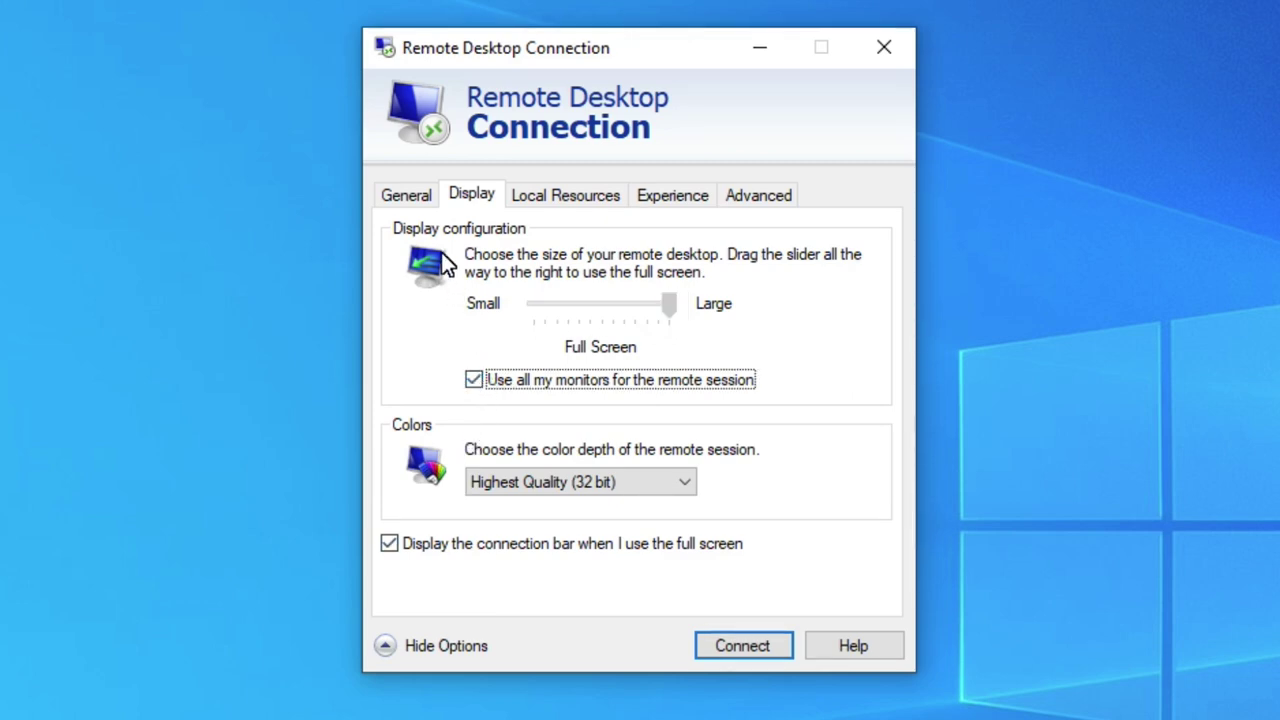
{"action": "left_click", "coordinate": [418, 200]}
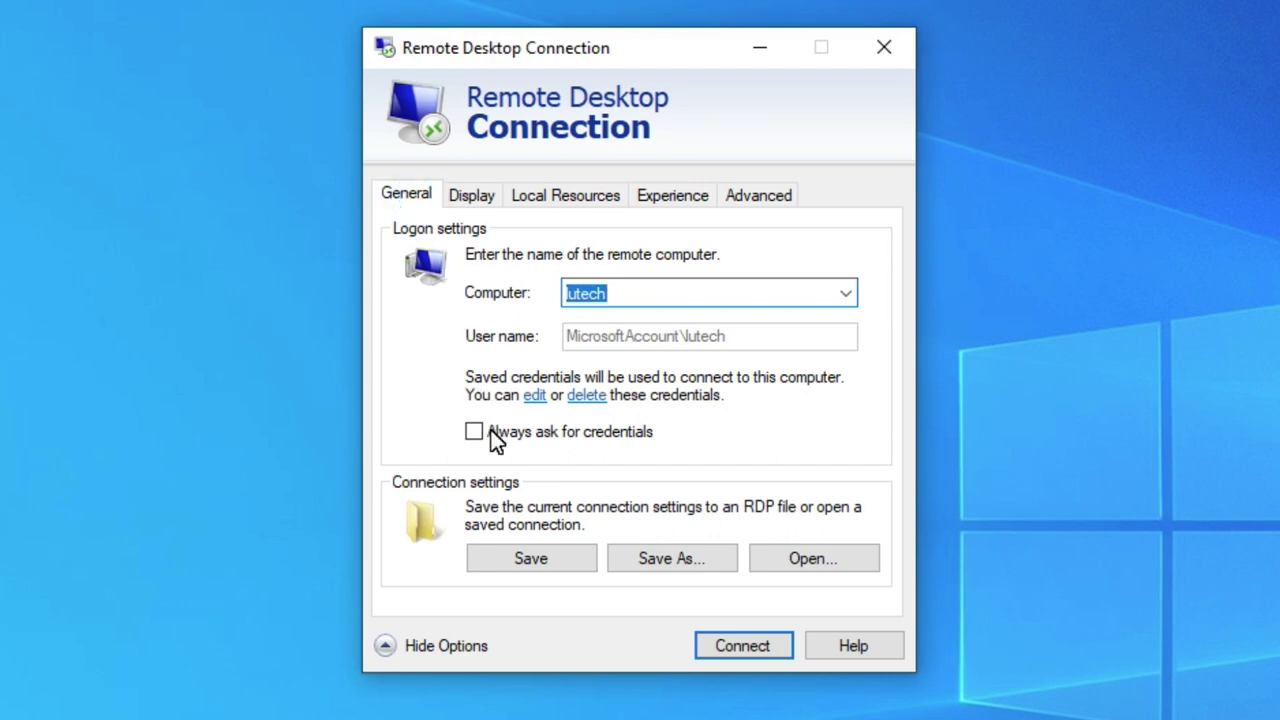
{"action": "left_click", "coordinate": [675, 557]}
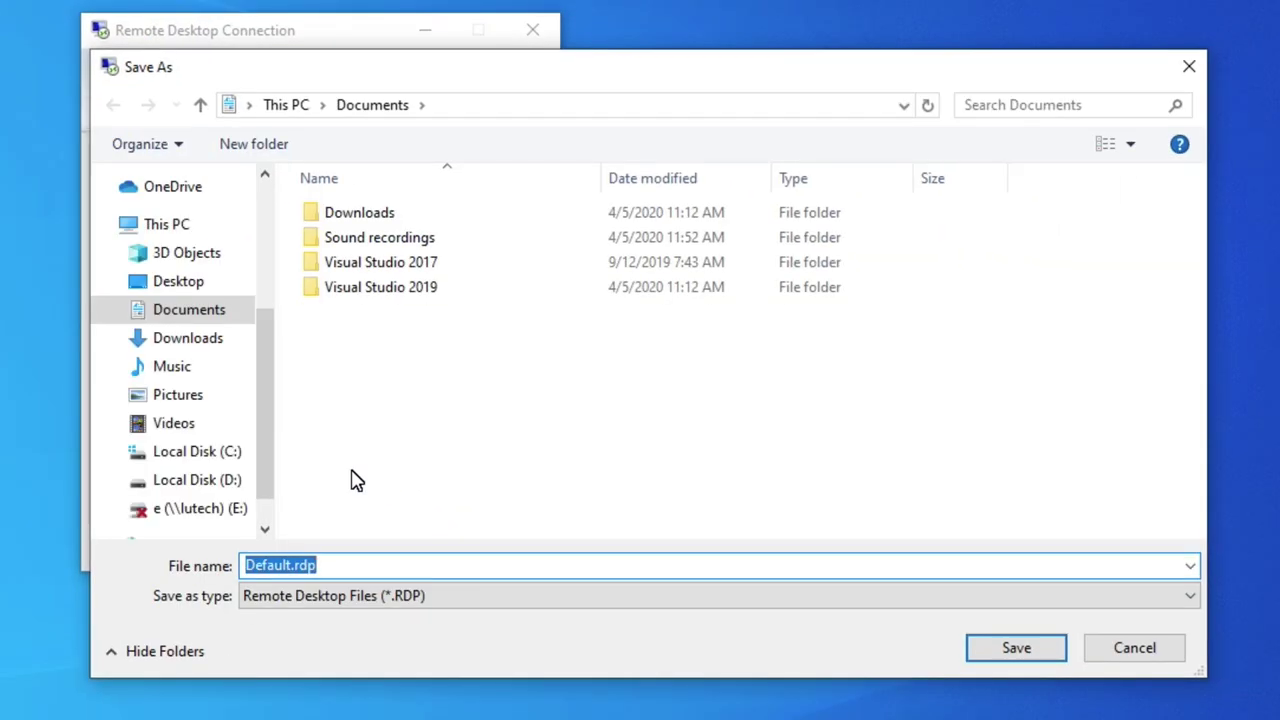
Save the connection as Lutech.rdp on the Desktop and close Remote Desktop Connection
{"action": "left_click", "coordinate": [205, 287]}
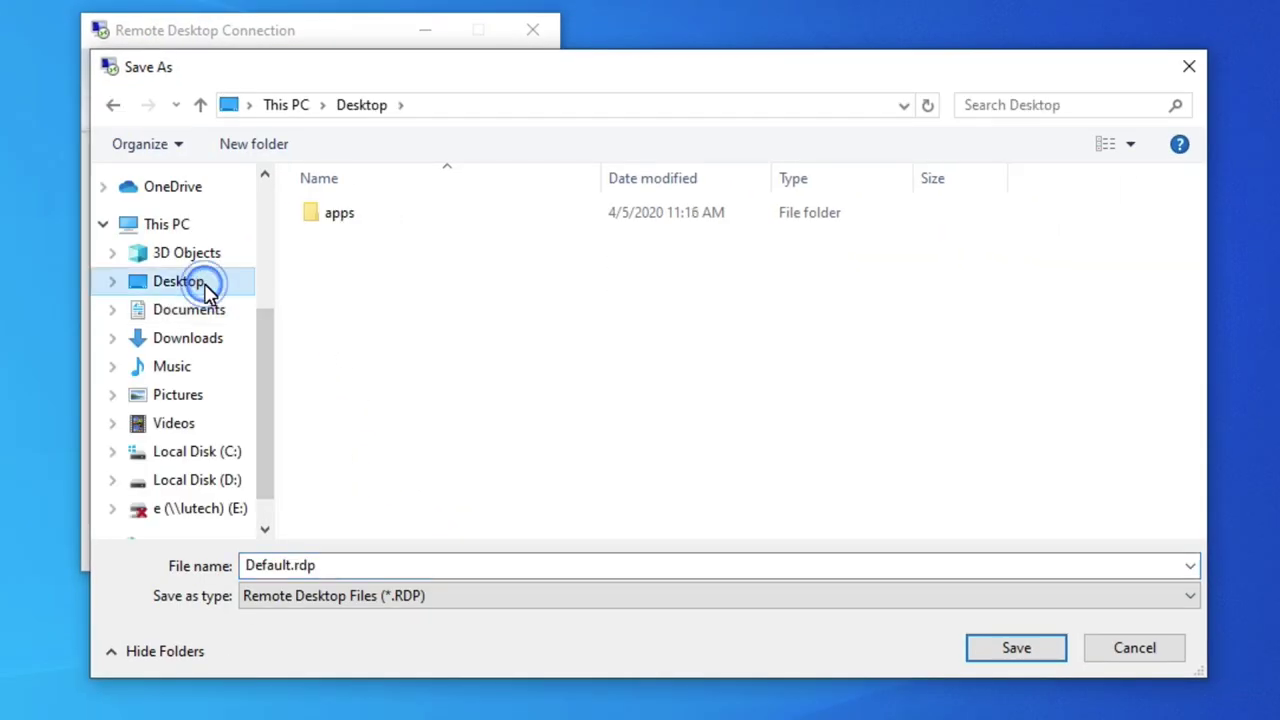
{"action": "left_click", "coordinate": [378, 566]}
{"action": "double_click", "coordinate": [277, 565]}
{"action": "type", "text": "L"}
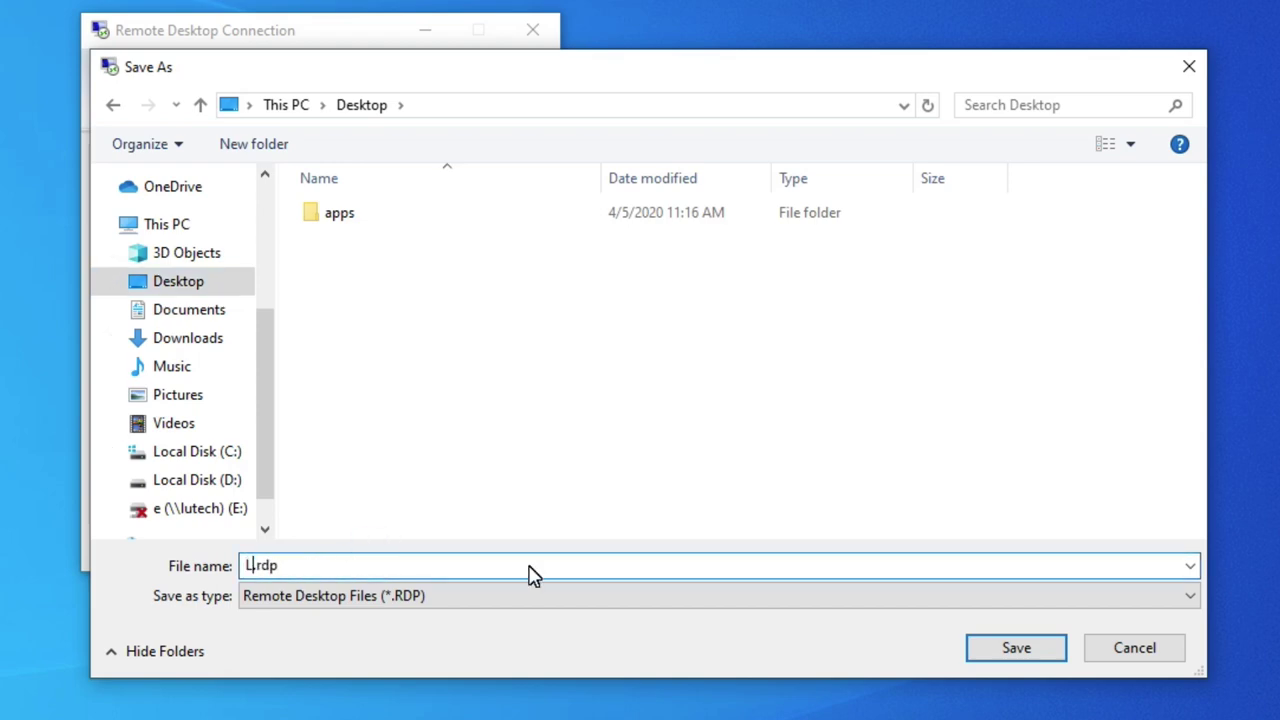
{"action": "type", "text": "utech"}
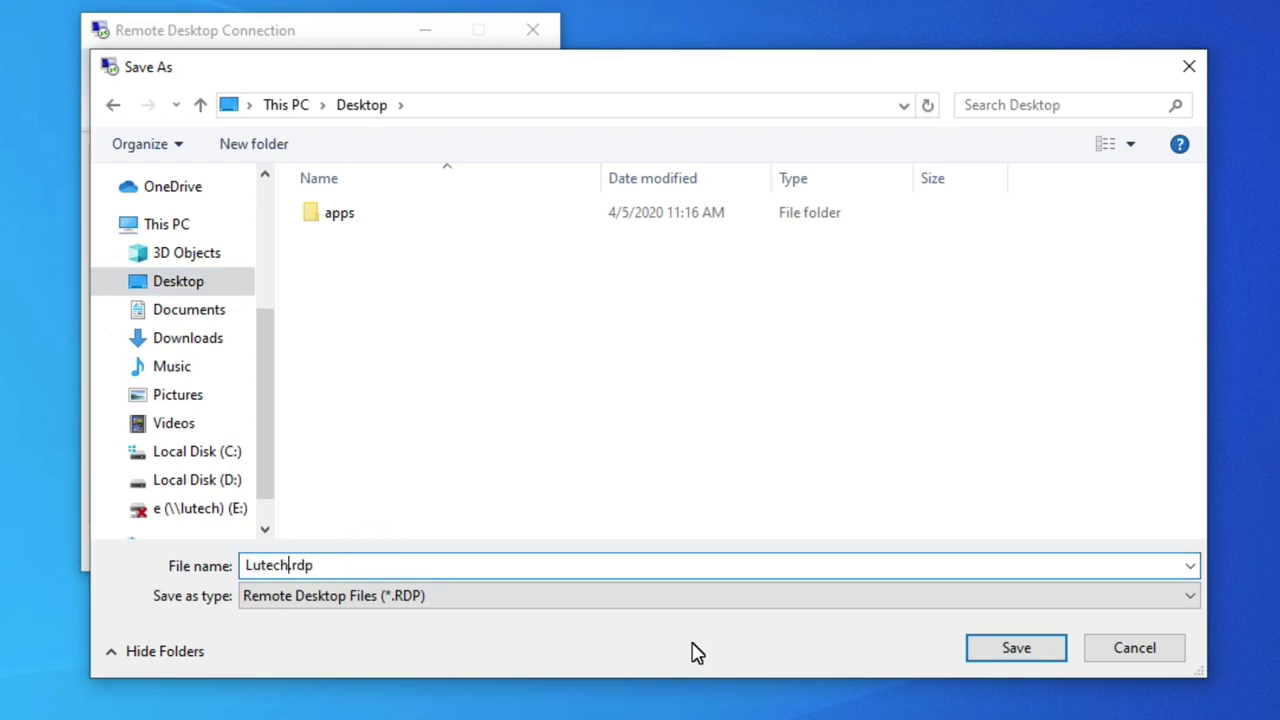
{"action": "left_click", "coordinate": [1012, 650]}
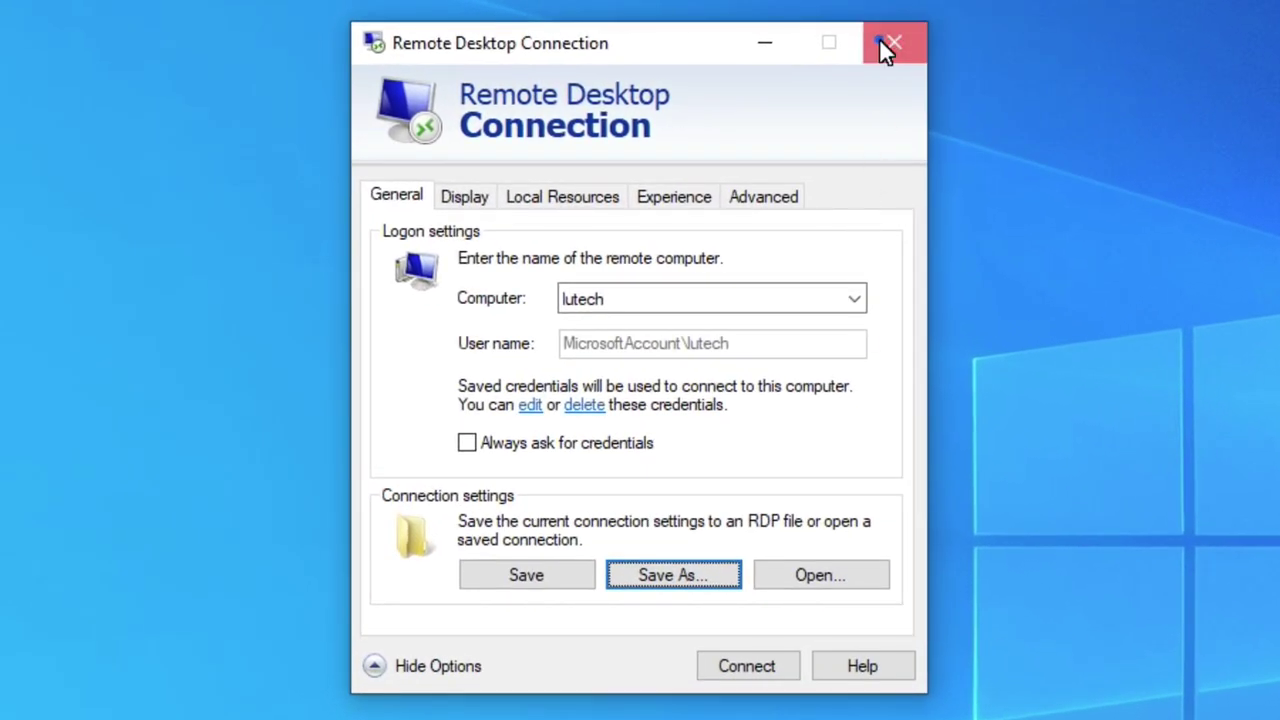
{"action": "left_click", "coordinate": [880, 45]}
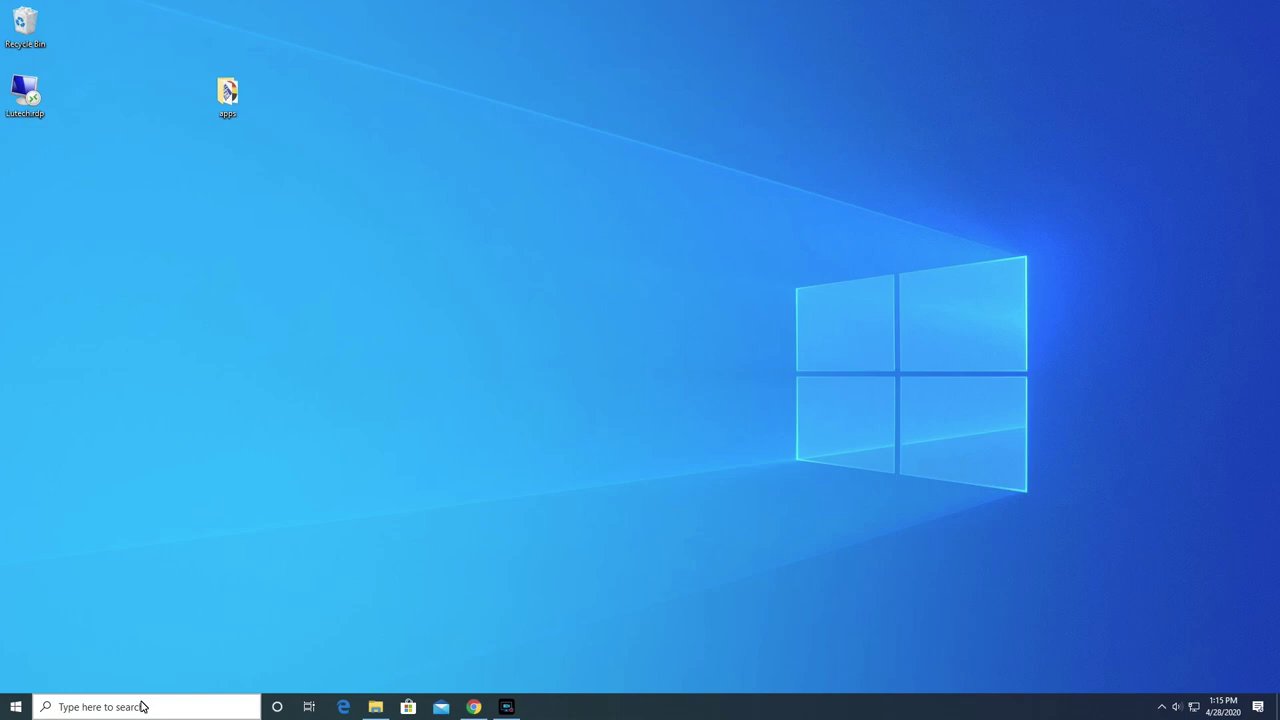
Run 'mstsc /l' from the Run box to list monitor IDs 0, 1 and 12
{"action": "key", "text": "super+r"}
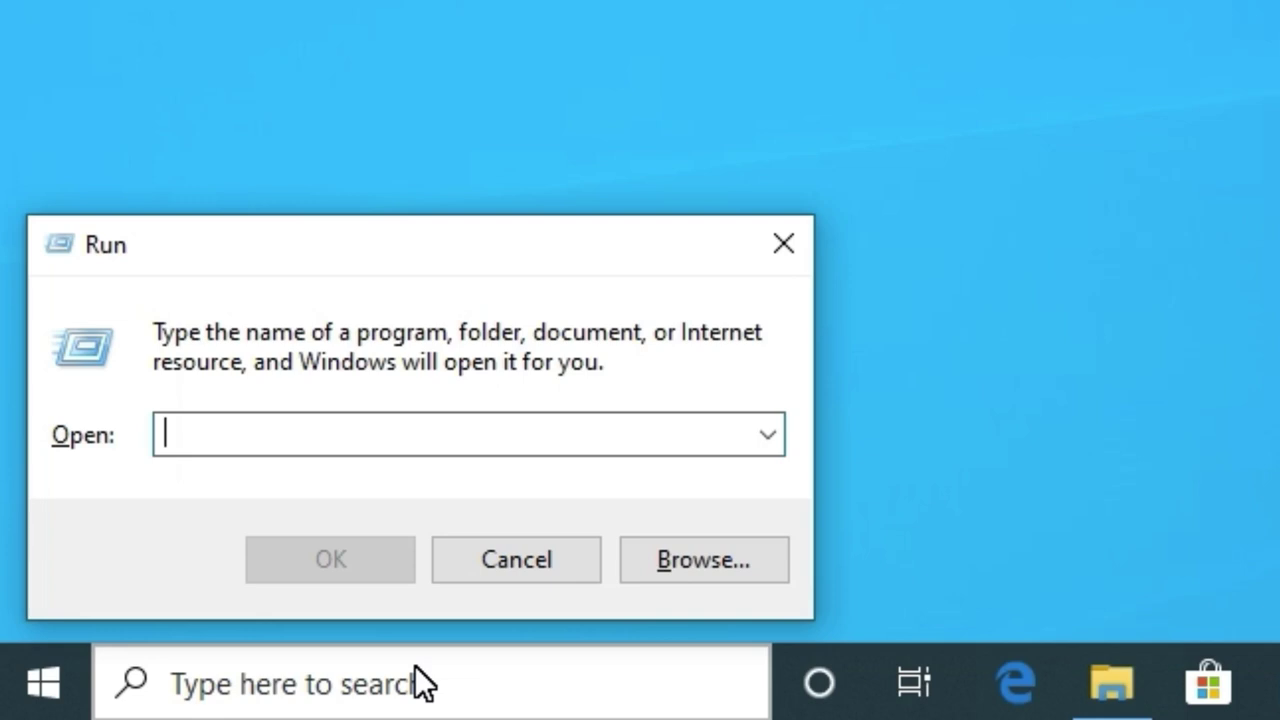
{"action": "type", "text": "mt"}
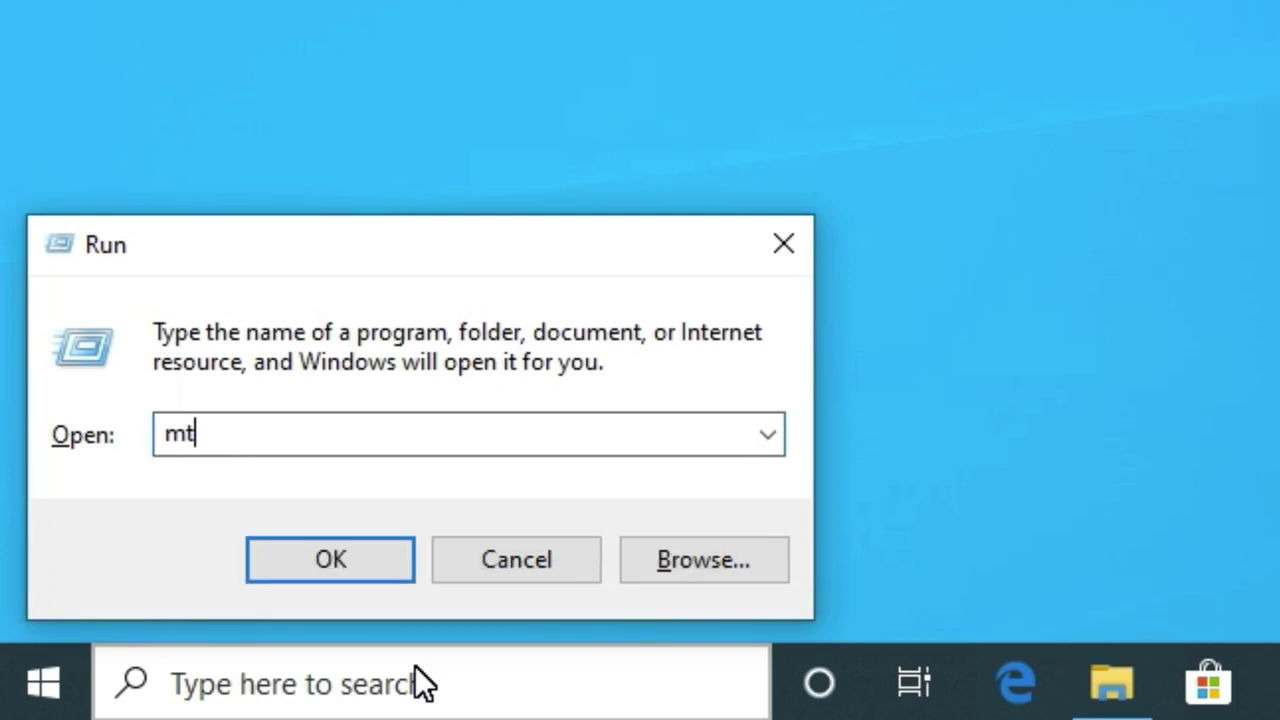
{"action": "key", "text": "BackSpace"}
{"action": "key", "text": "BackSpace"}
{"action": "type", "text": "ms"}
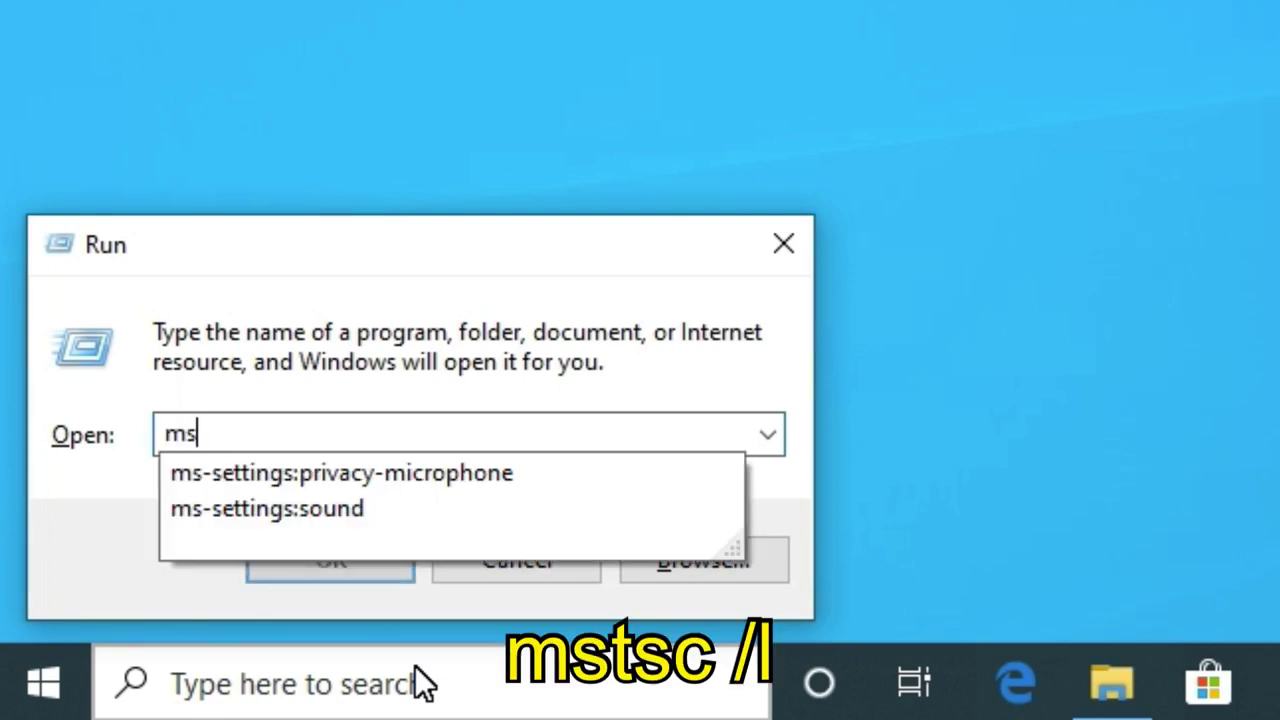
{"action": "type", "text": "tsc /"}
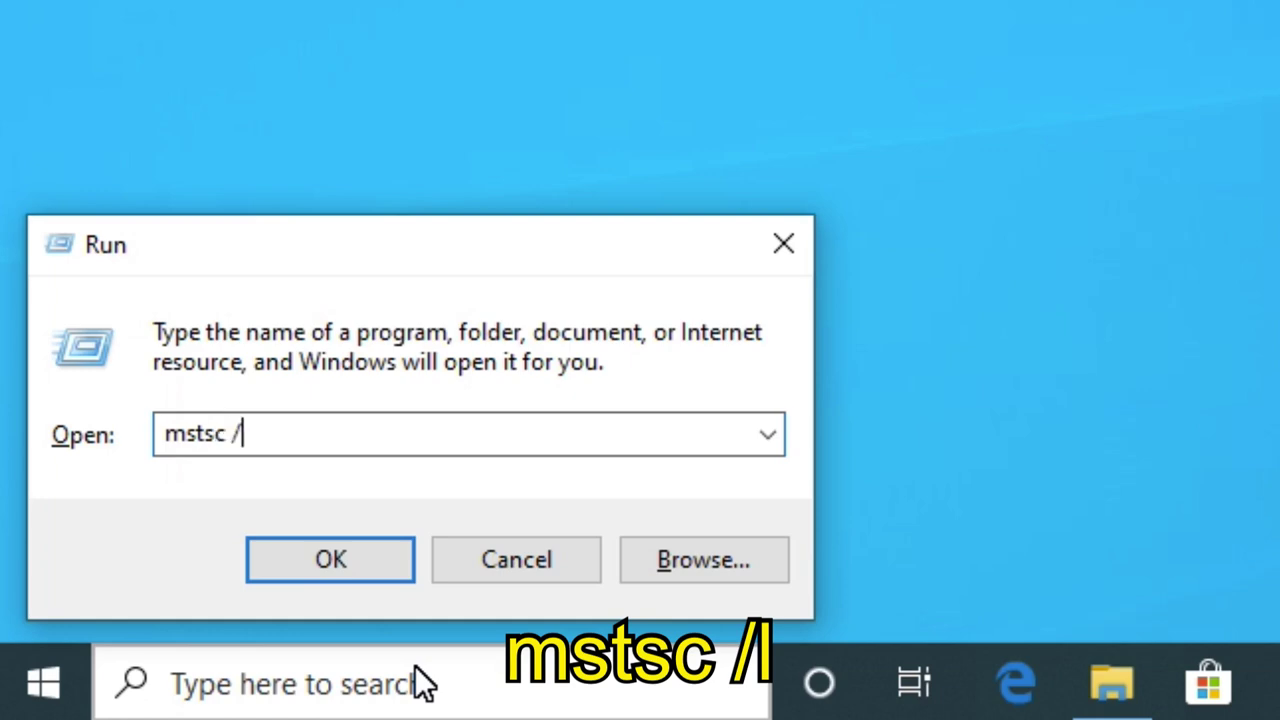
{"action": "type", "text": "l"}
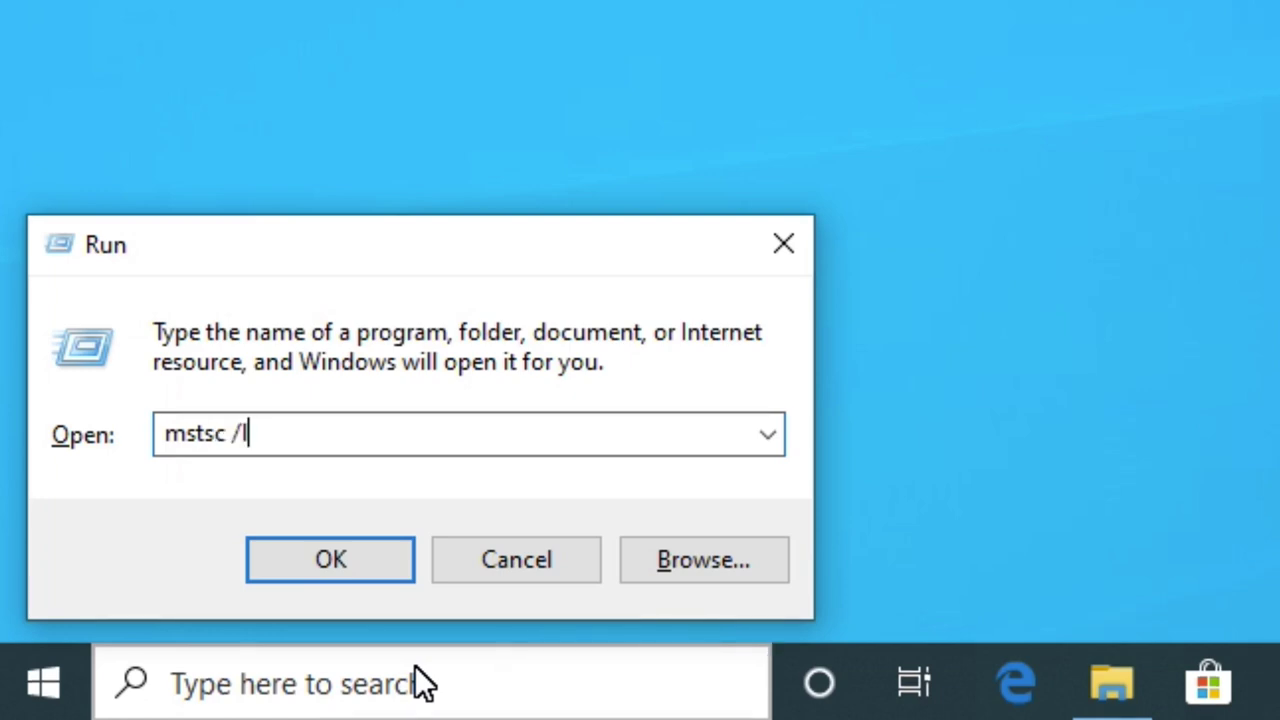
{"action": "key", "text": "Return"}
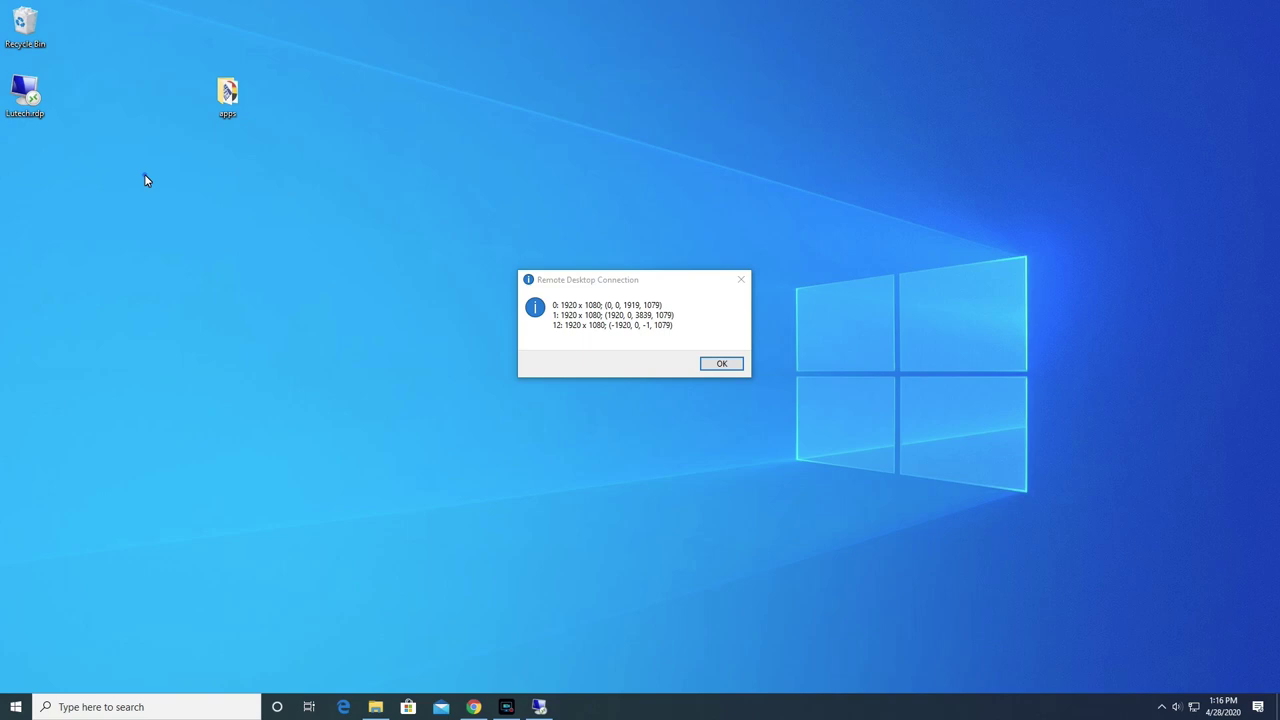
Open Display settings from the desktop menu and arrange it beside the mstsc monitor ID list
{"action": "right_click", "coordinate": [145, 176]}
{"action": "left_click", "coordinate": [187, 350]}
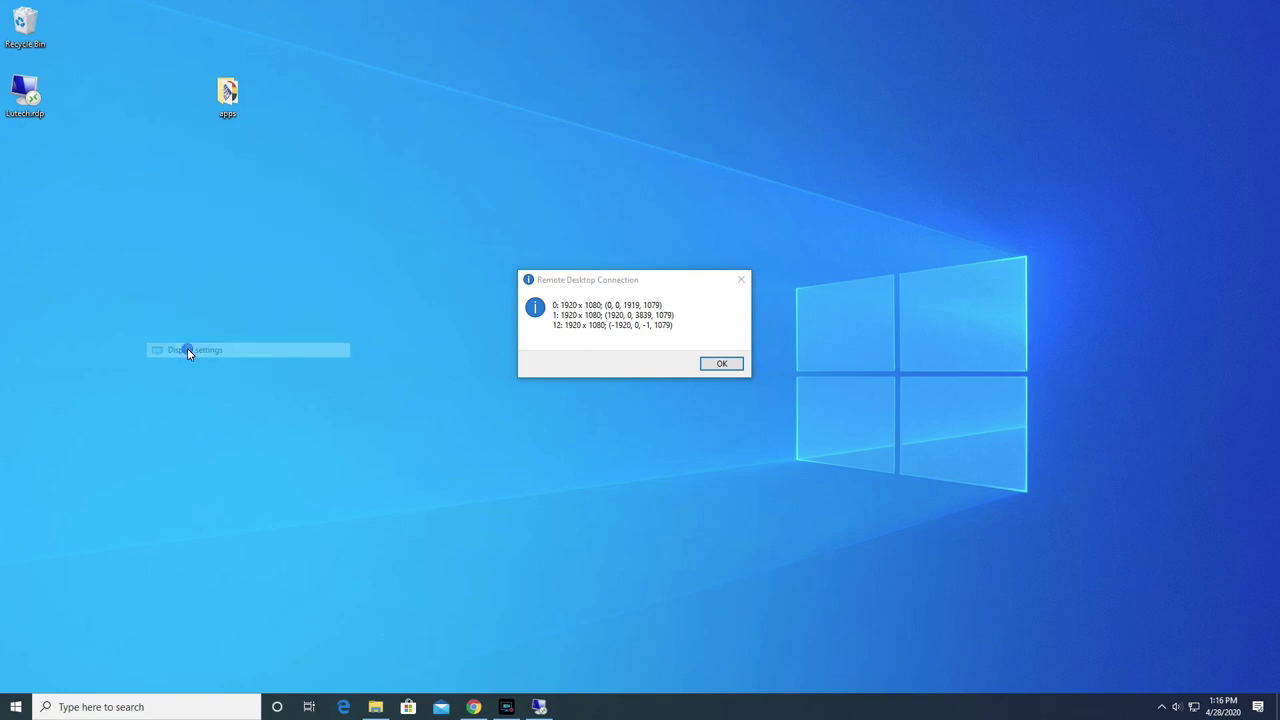
{"action": "left_click_drag", "start_coordinate": [409, 23], "coordinate": [183, 68]}
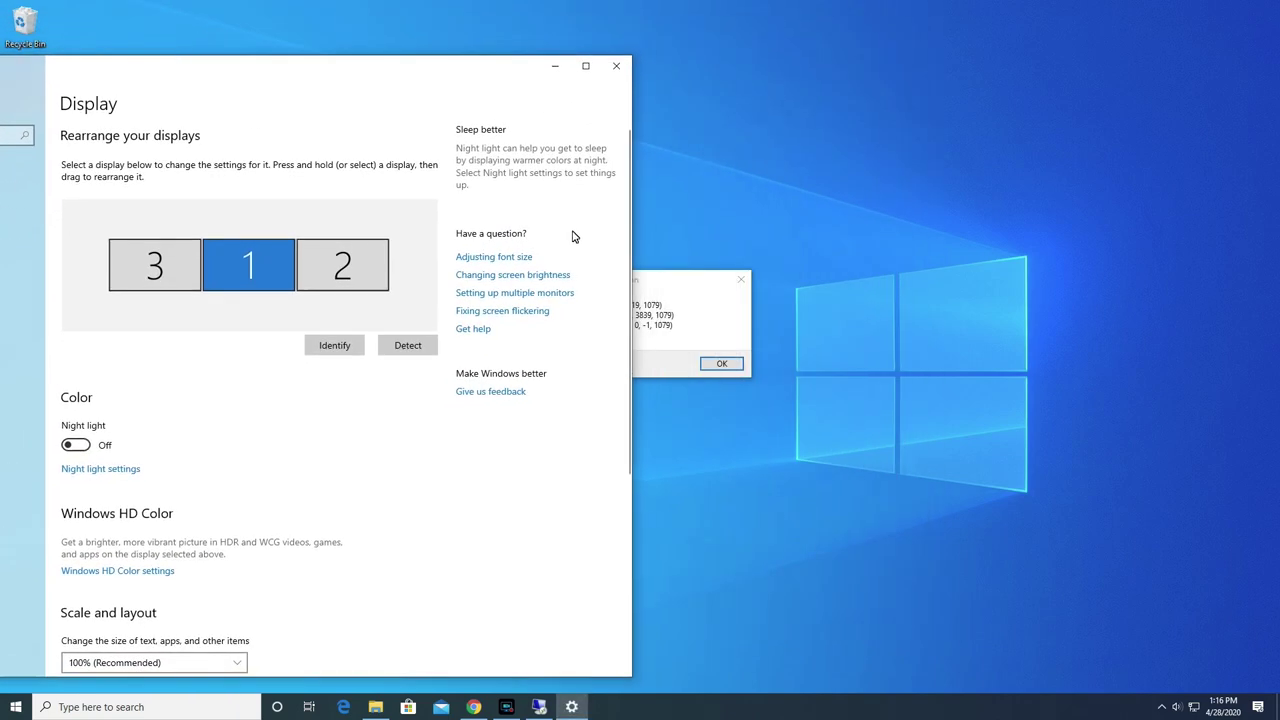
{"action": "left_click_drag", "start_coordinate": [645, 281], "coordinate": [831, 229]}
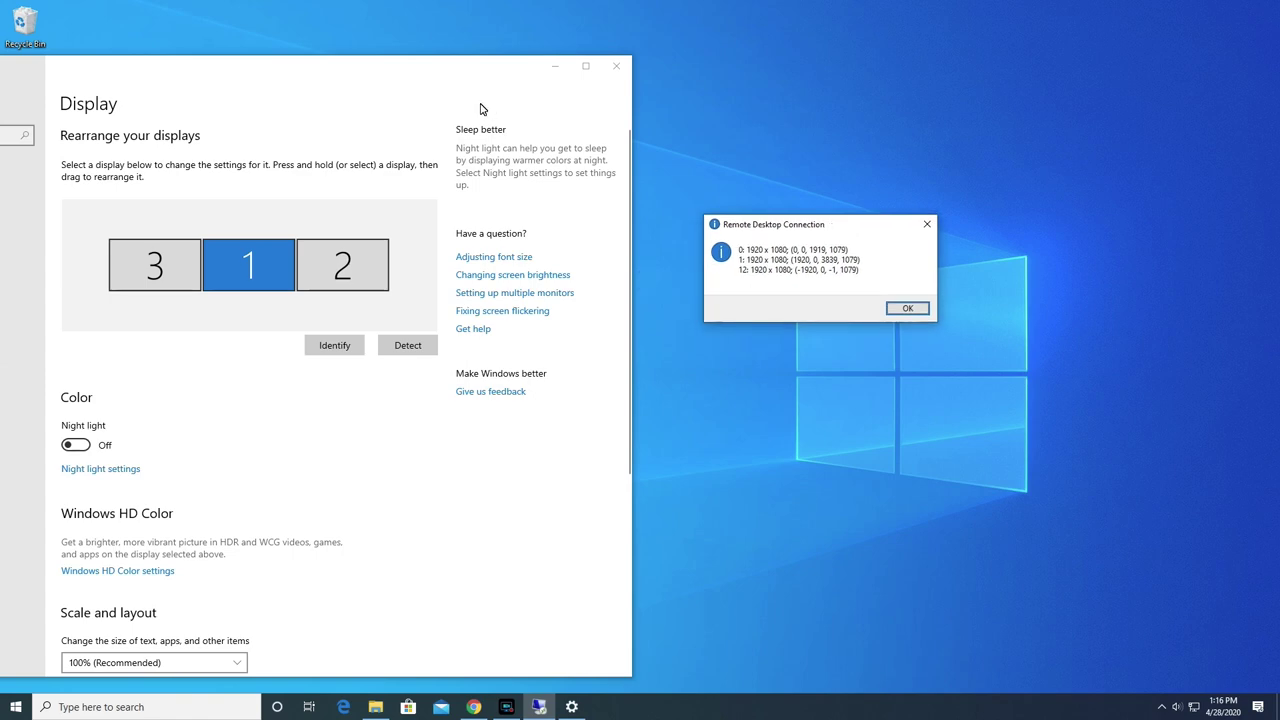
{"action": "left_click_drag", "start_coordinate": [403, 69], "coordinate": [477, 43]}
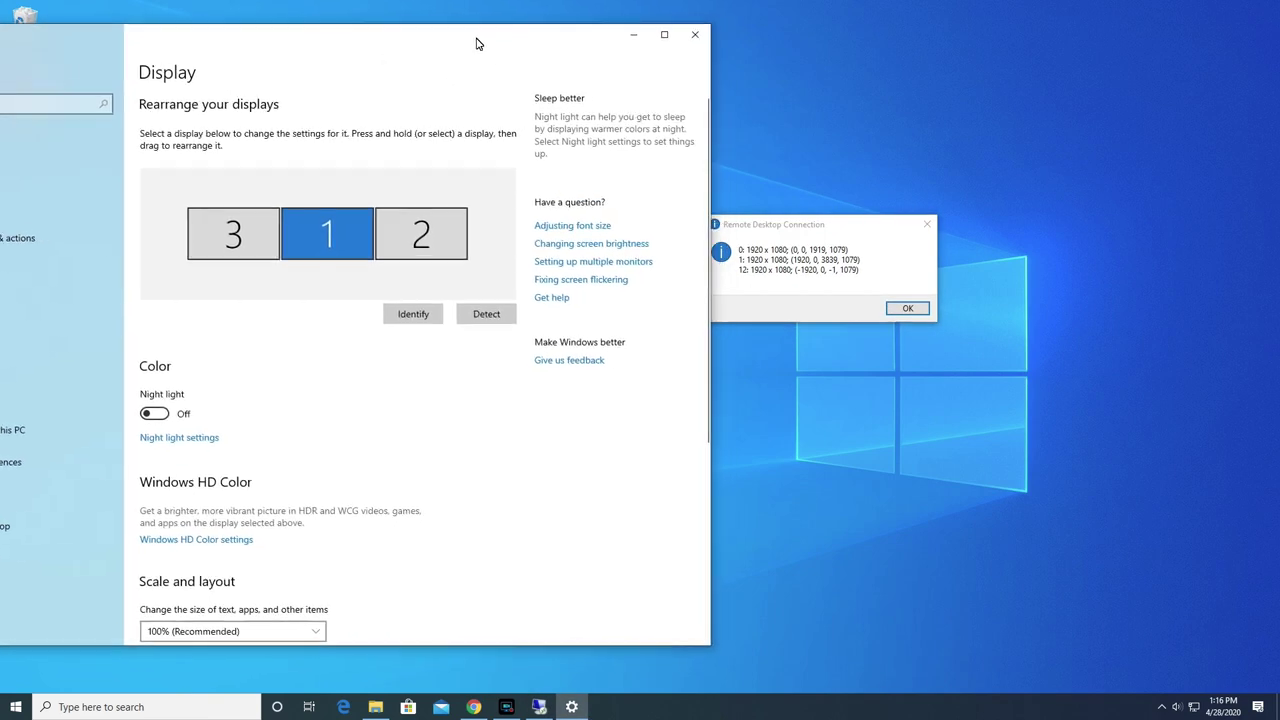
{"action": "left_click_drag", "start_coordinate": [767, 232], "coordinate": [832, 192]}
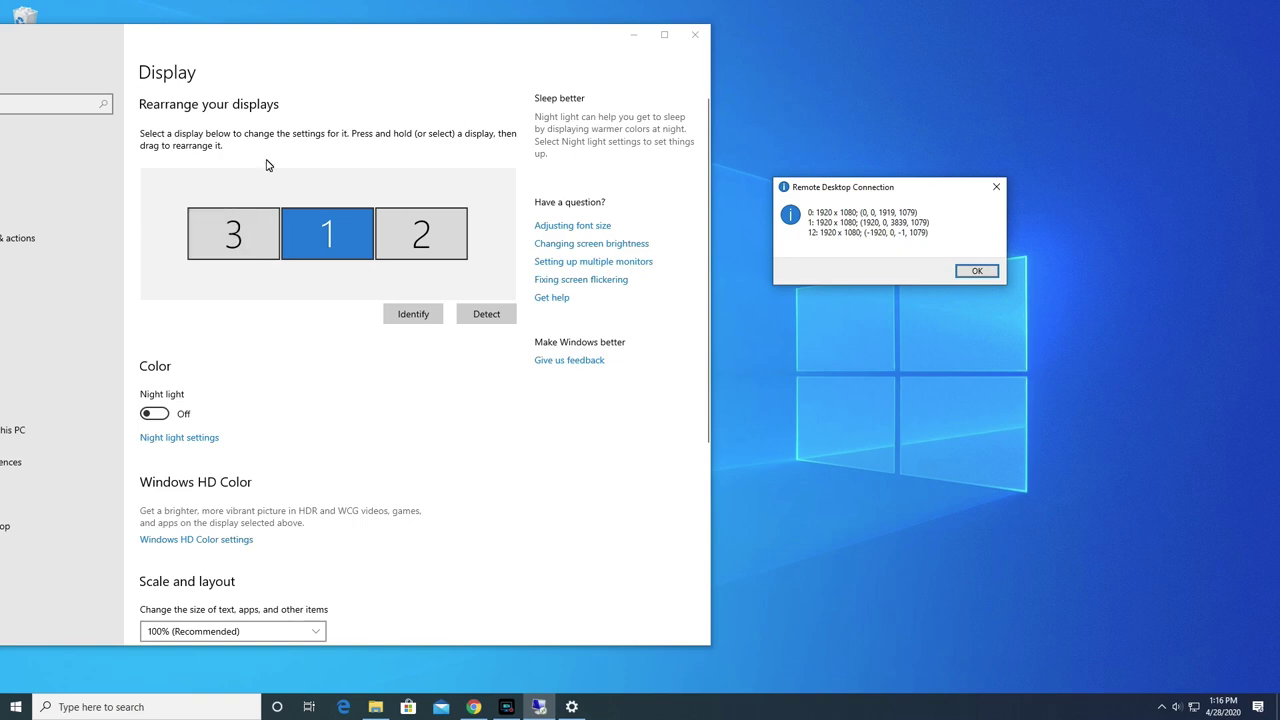
Close Display settings and dismiss the monitor ID list
{"action": "left_click", "coordinate": [695, 35]}
{"action": "left_click_drag", "start_coordinate": [914, 195], "coordinate": [670, 184]}
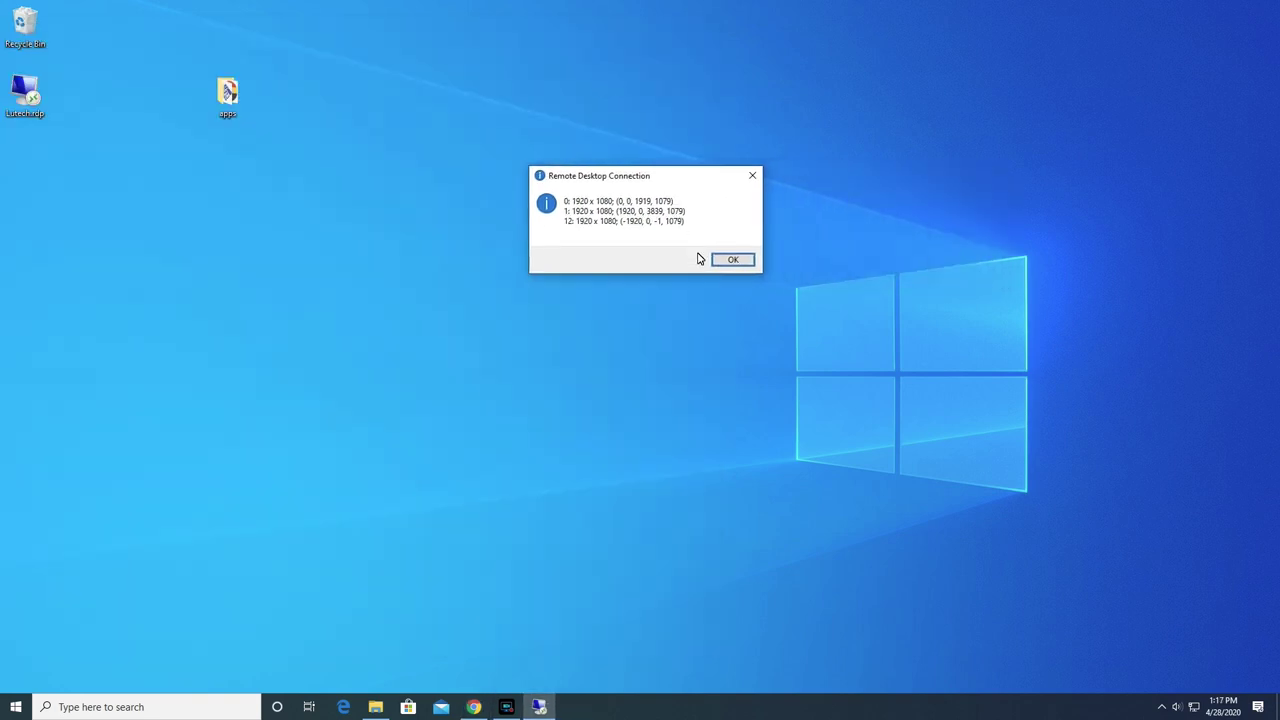
{"action": "left_click", "coordinate": [732, 262]}
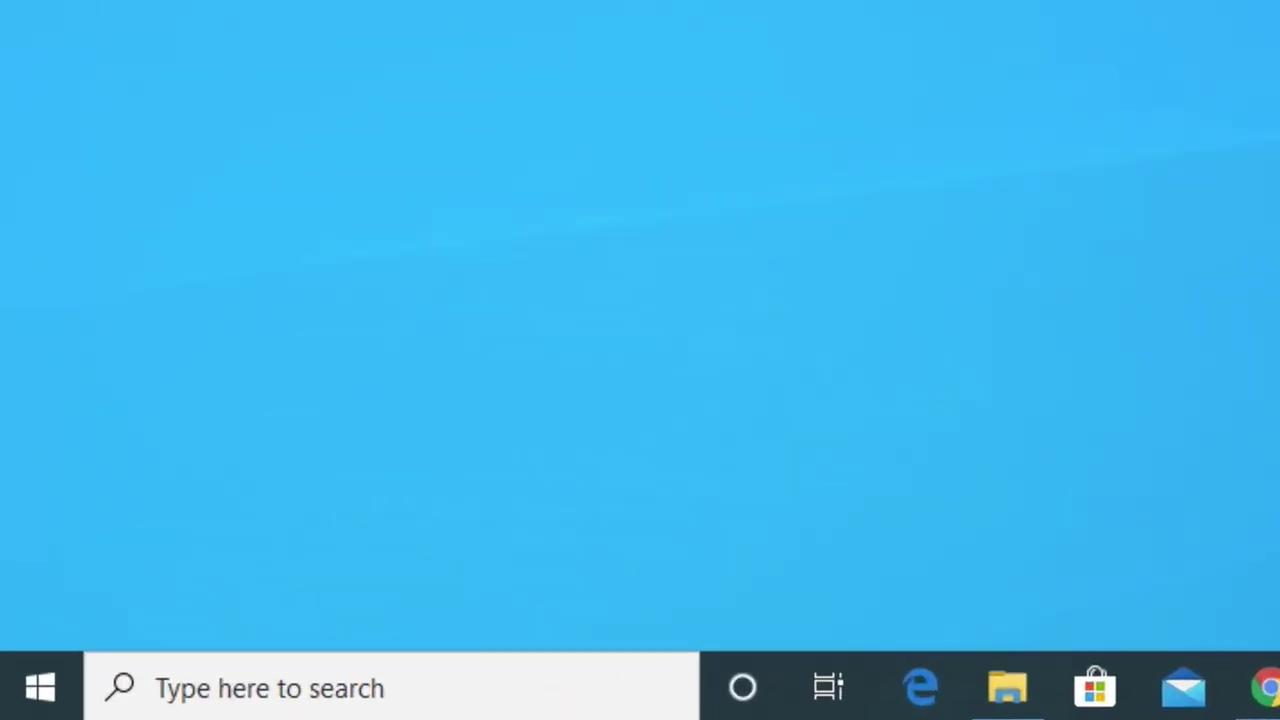
Launch Notepad and browse File > Open to the Desktop with All Files (*.*) shown
{"action": "left_click", "coordinate": [113, 710]}
{"action": "type", "text": "notep"}
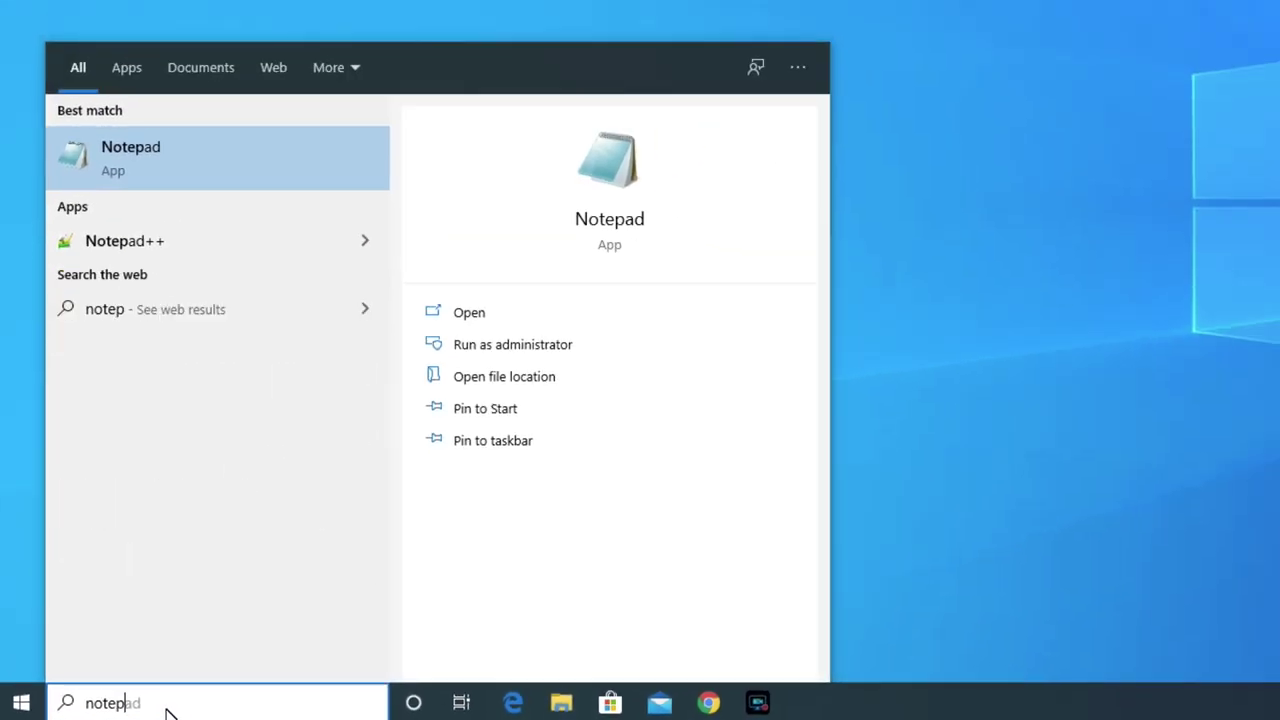
{"action": "key", "text": "Return"}
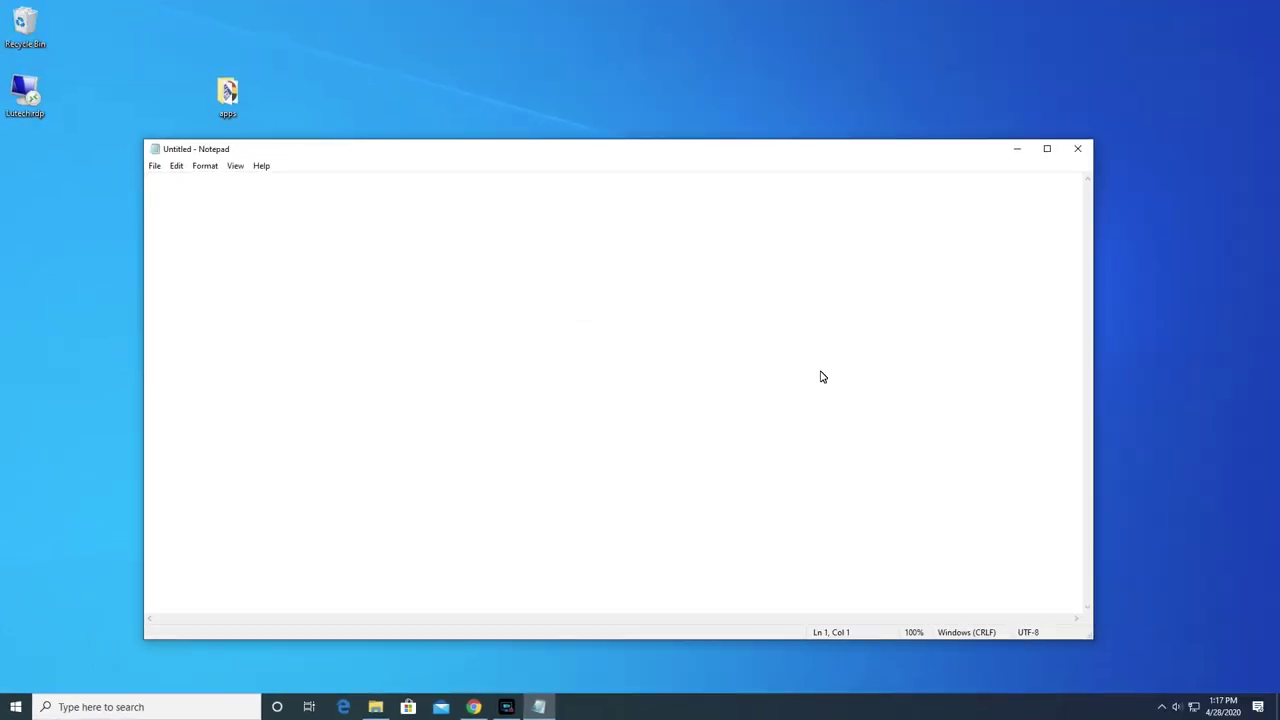
{"action": "left_click", "coordinate": [156, 168]}
{"action": "left_click", "coordinate": [178, 211]}
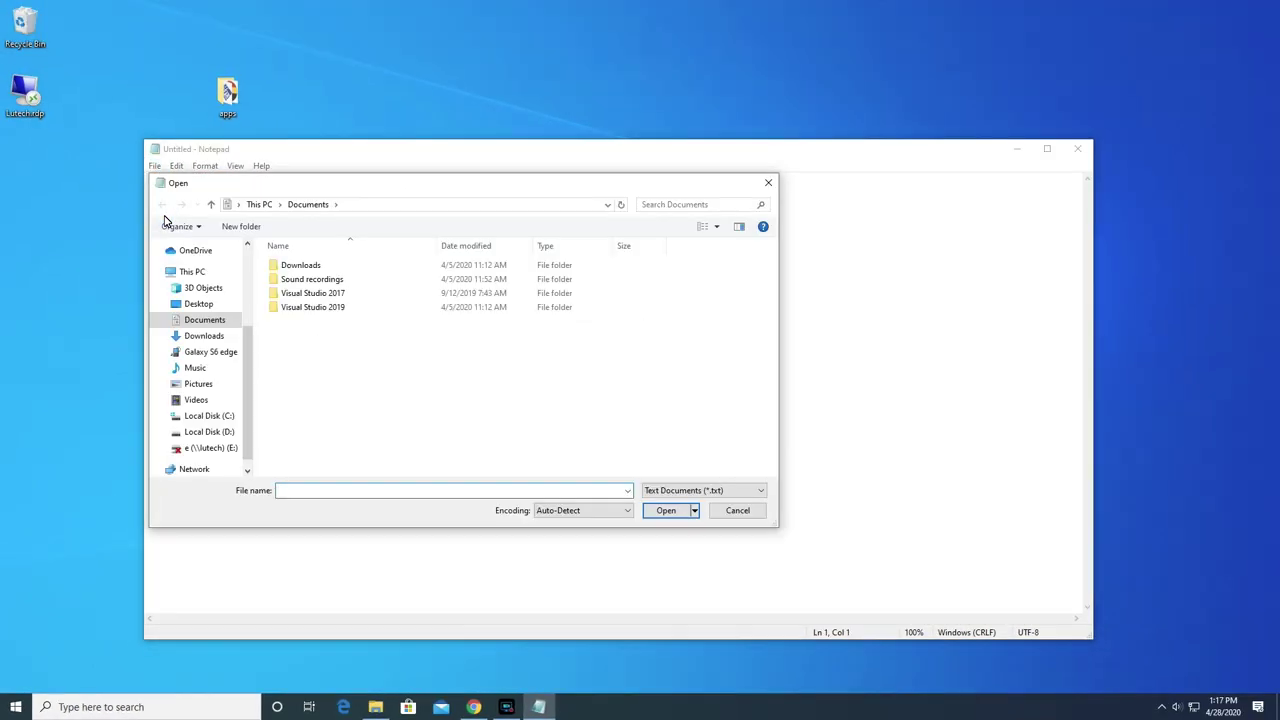
{"action": "left_click", "coordinate": [198, 304]}
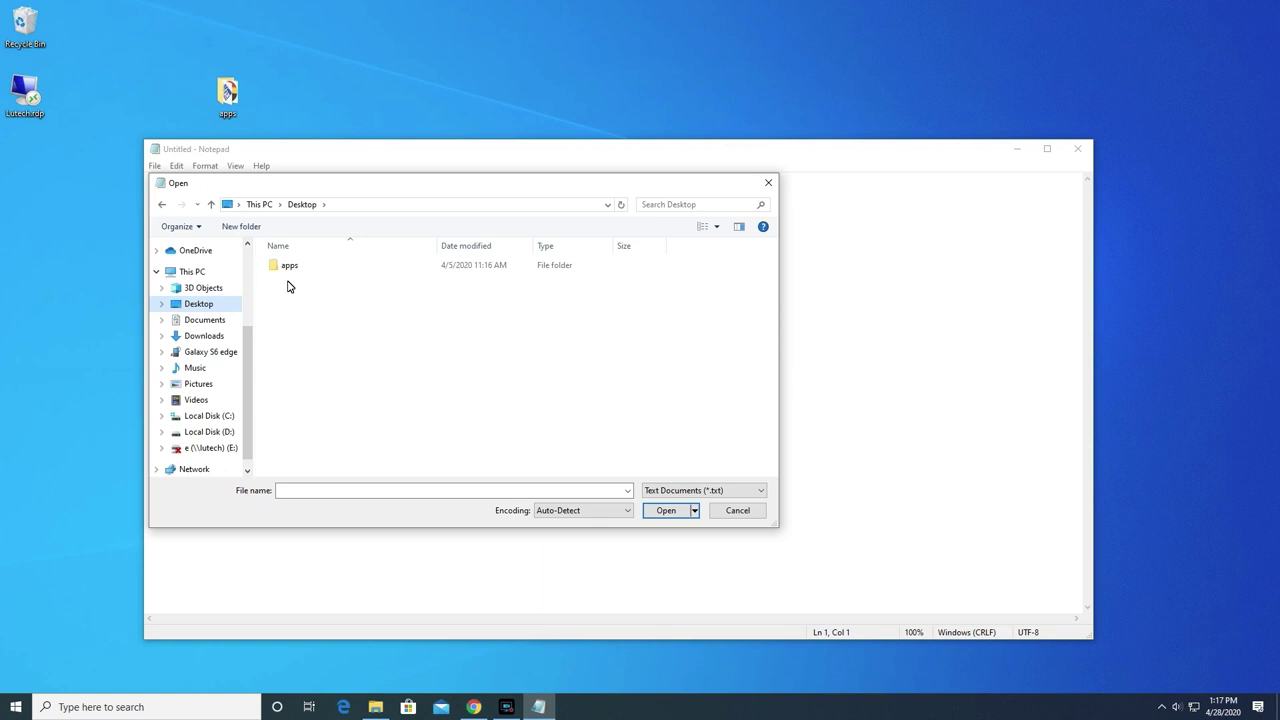
{"action": "left_click", "coordinate": [665, 490]}
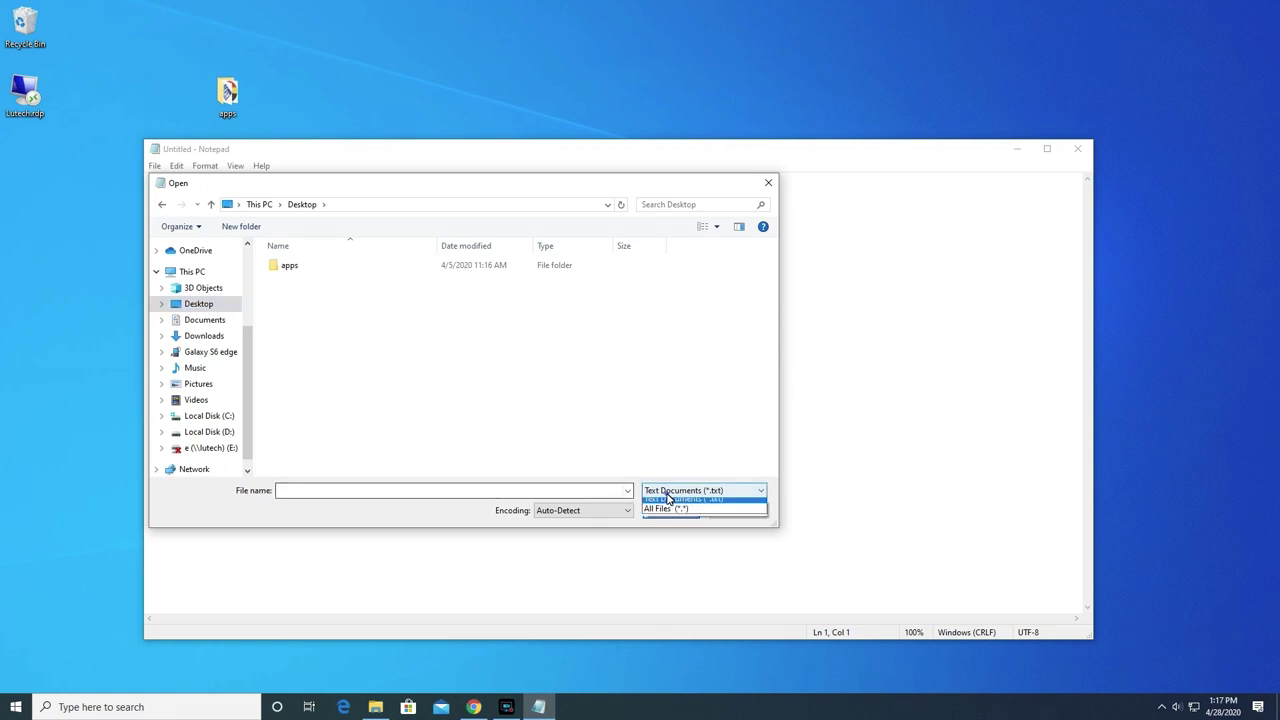
{"action": "left_click", "coordinate": [672, 514]}
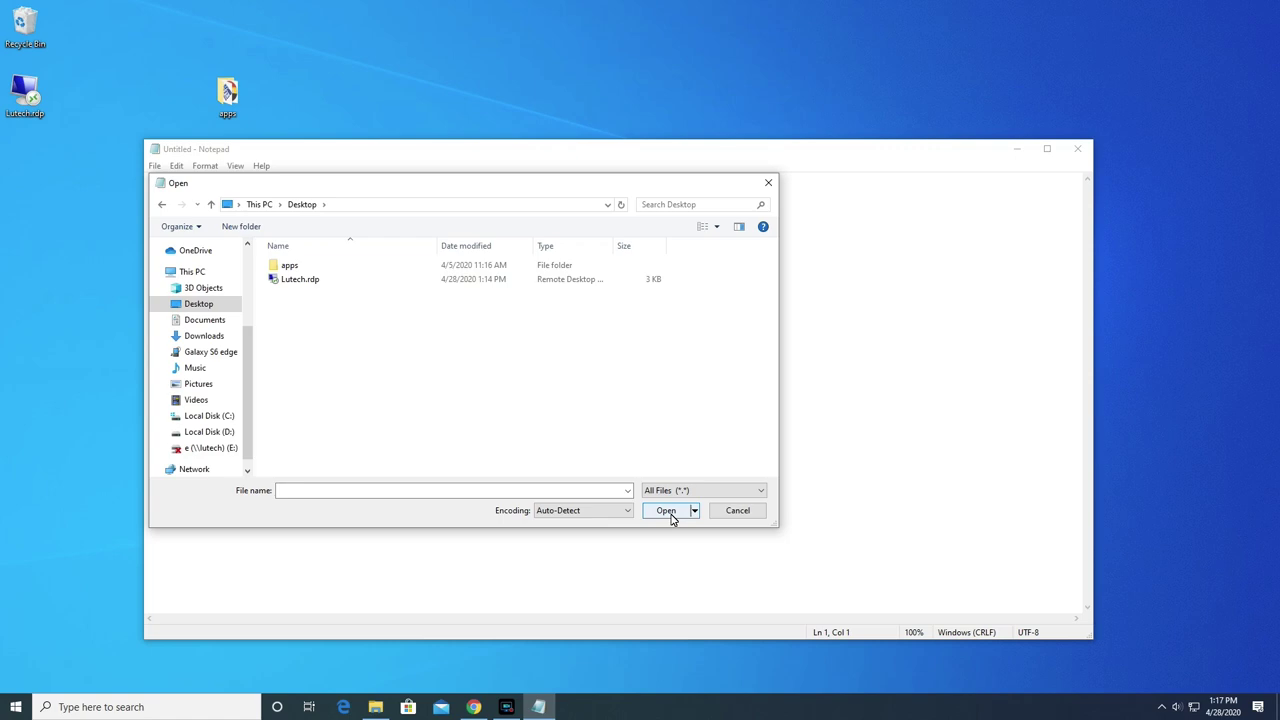
Open Lutech.rdp, insert 'selectedmonitors:s:0,1' as its first line, and save with Ctrl+S
{"action": "double_click", "coordinate": [305, 280]}
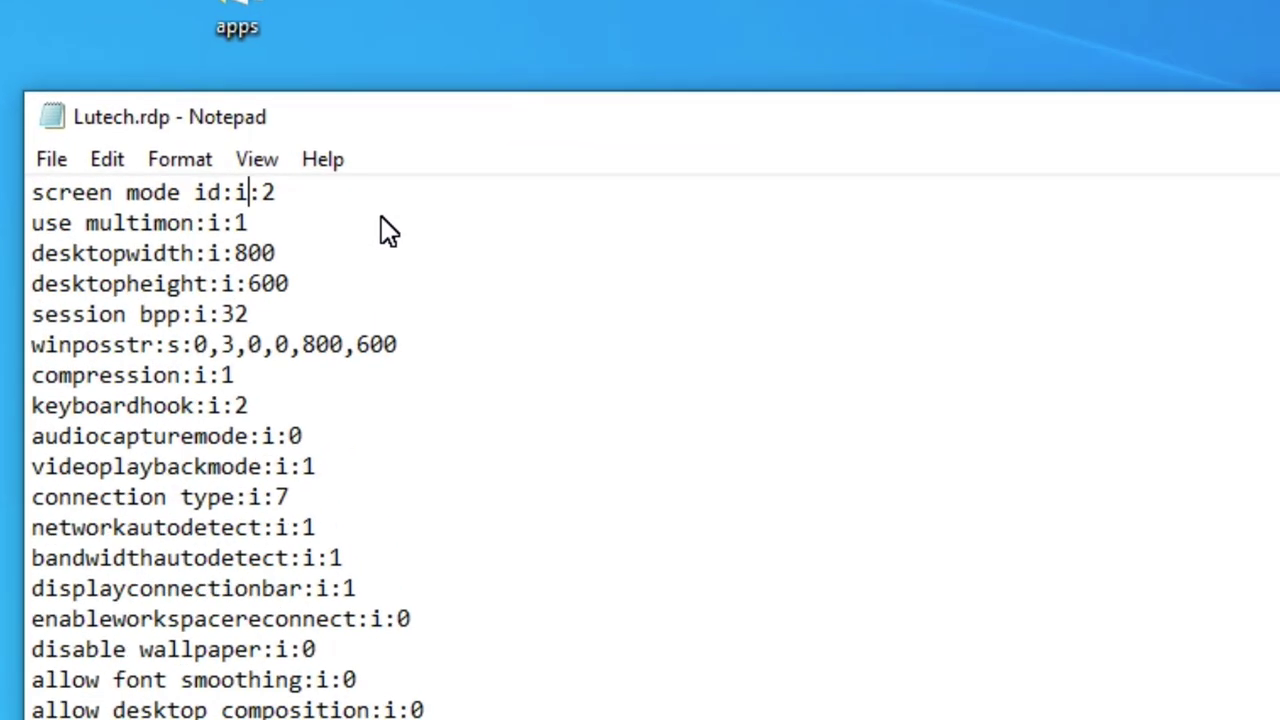
{"action": "key", "text": "Return"}
{"action": "key", "text": "Up"}
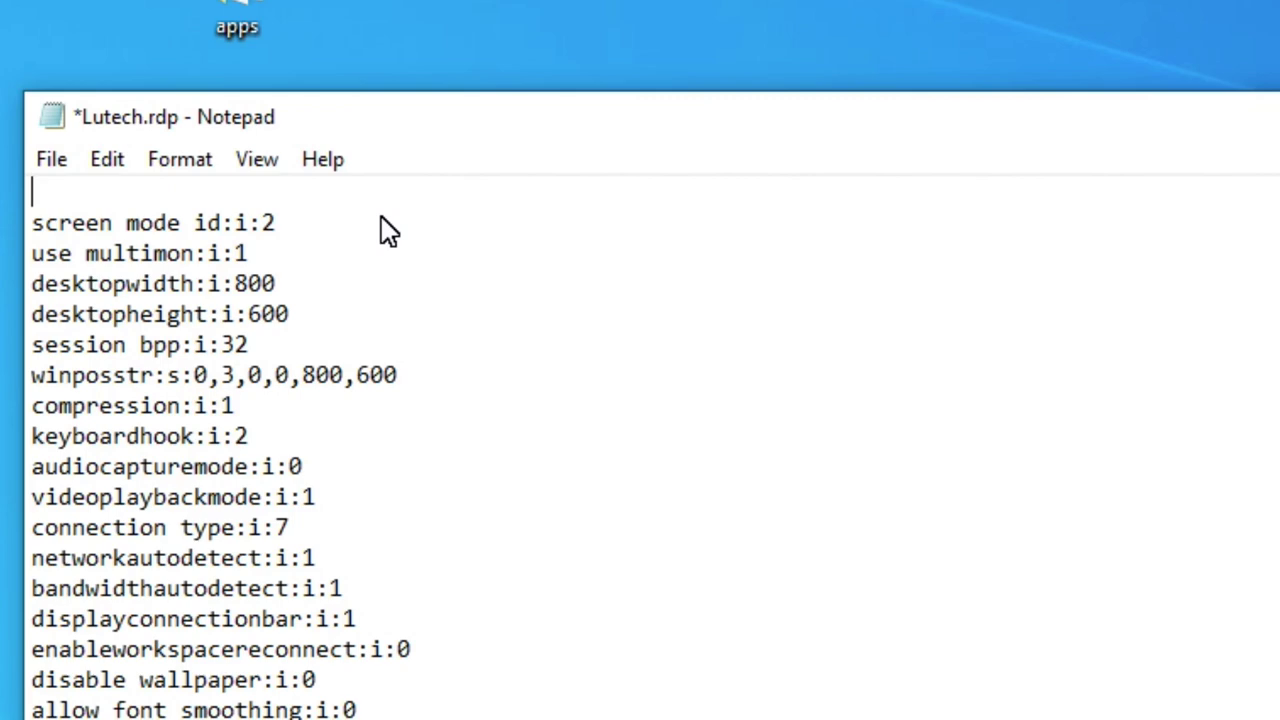
{"action": "type", "text": "selecte"}
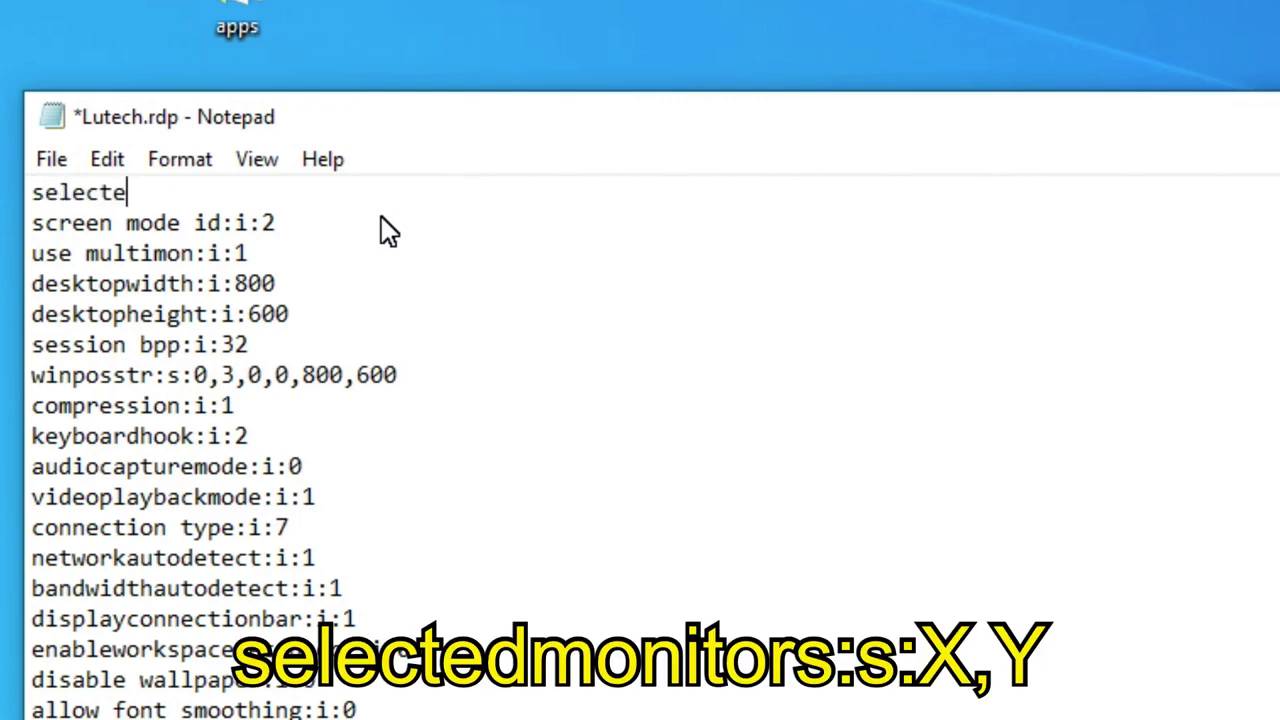
{"action": "type", "text": "dmonitors:s:"}
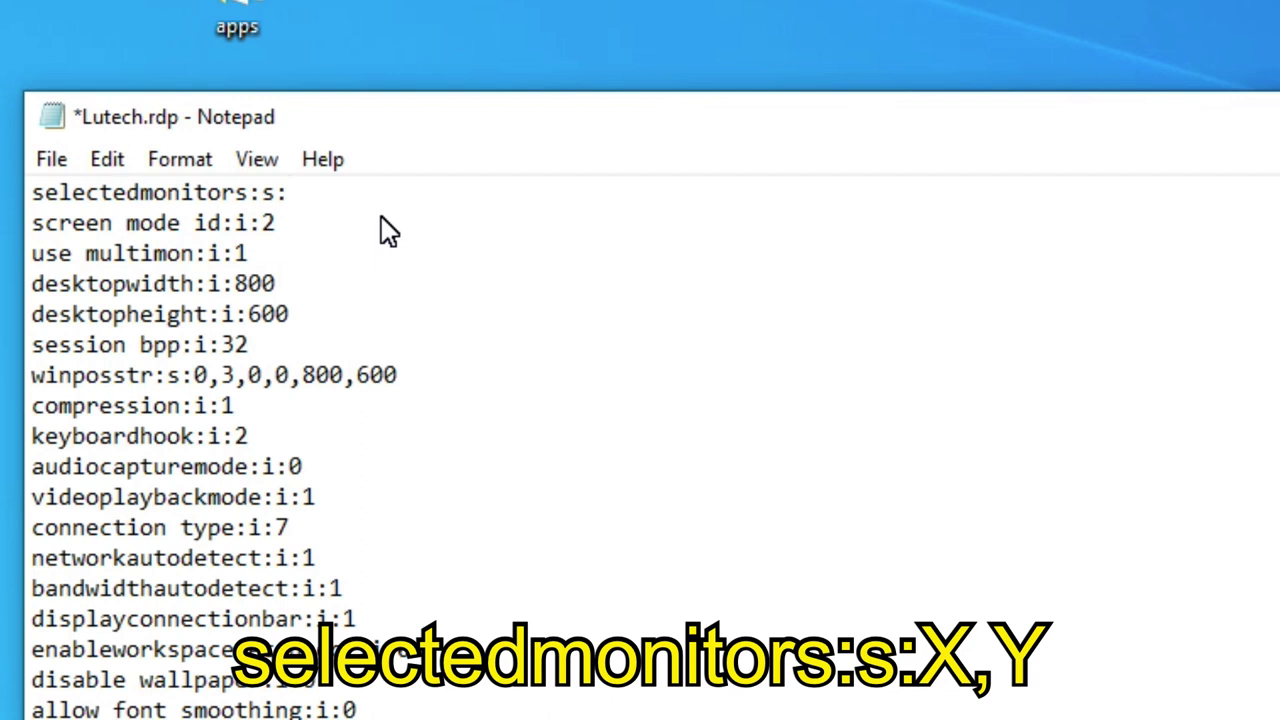
{"action": "type", "text": "0,1"}
{"action": "key", "text": "ctrl+s"}
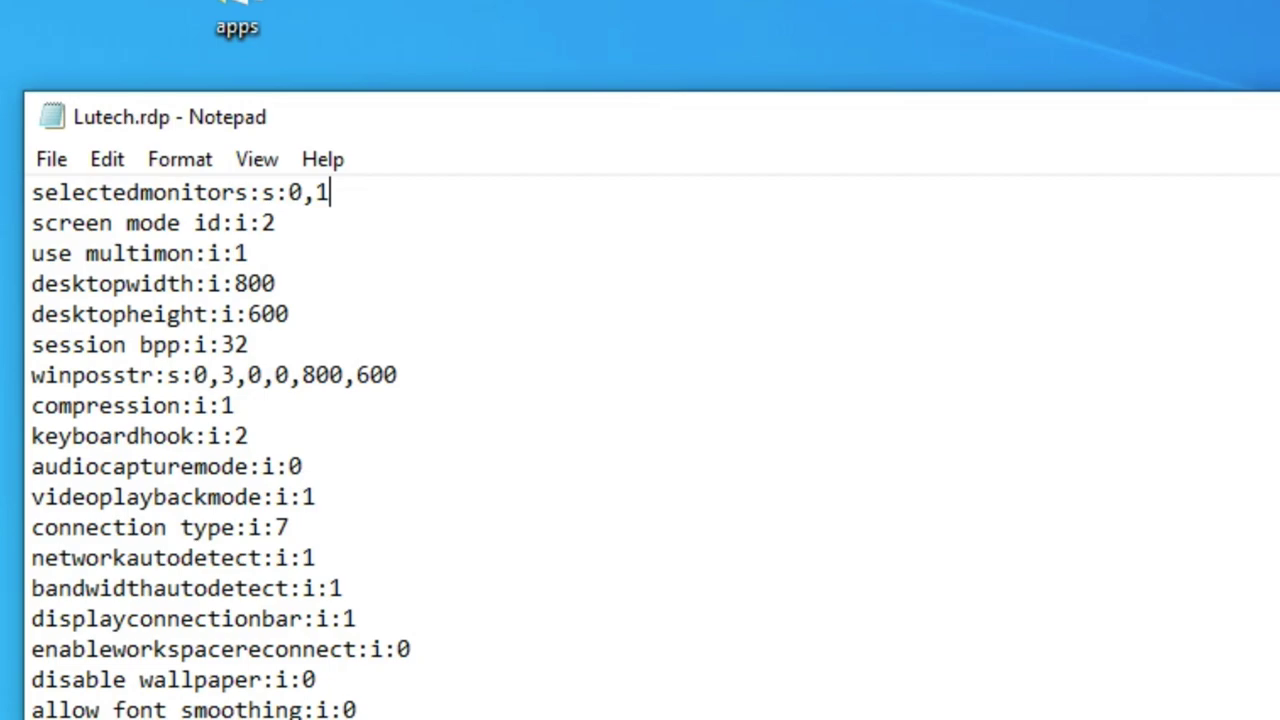
{"action": "key", "text": "super+r"}
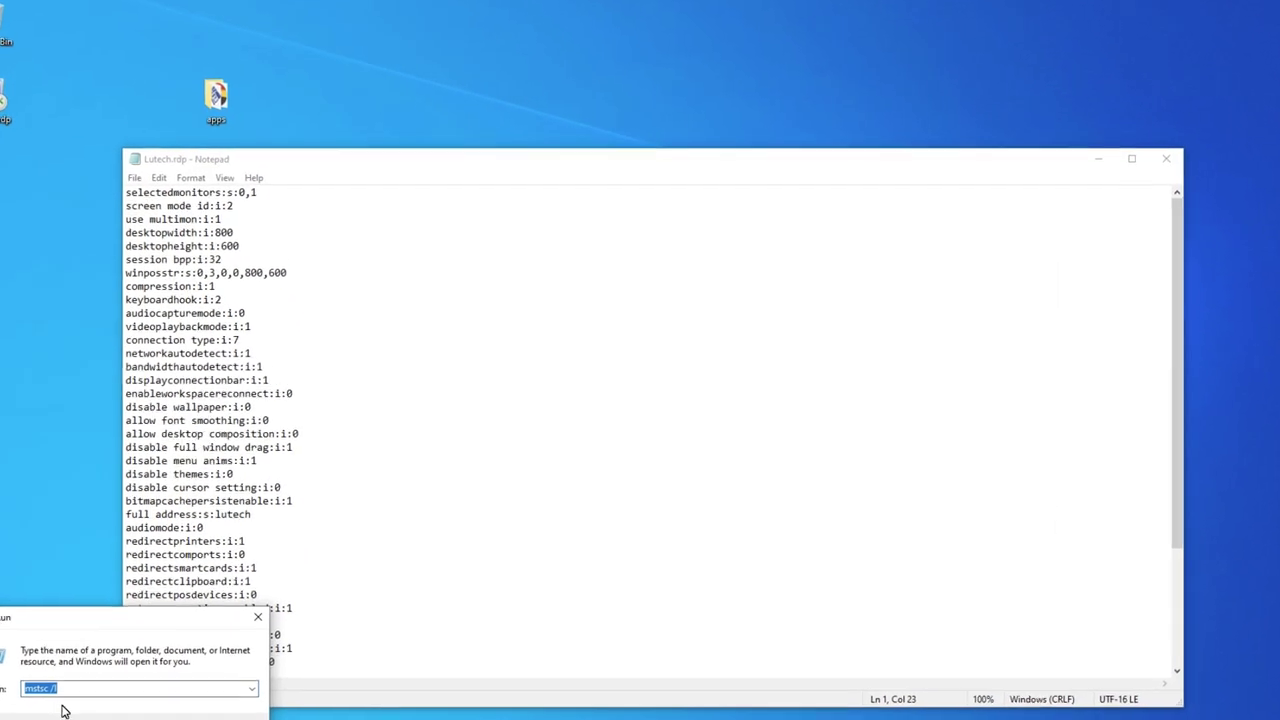
{"action": "key", "text": "Return"}
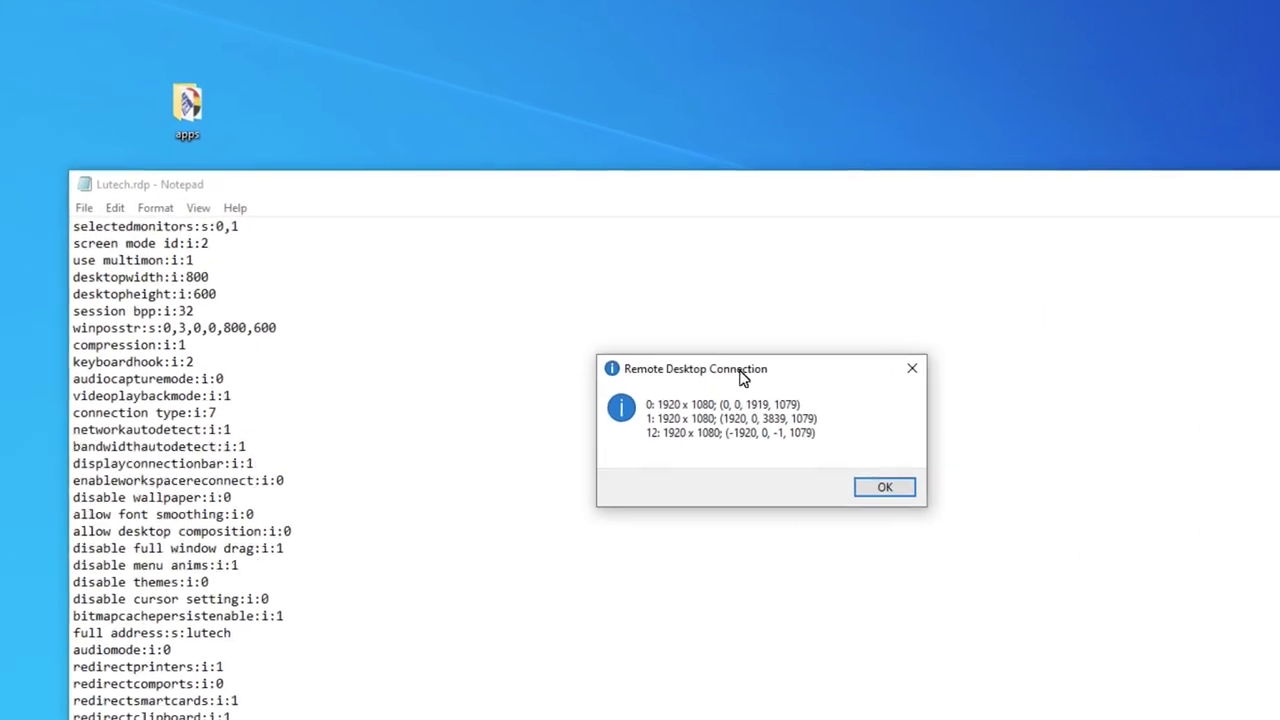
{"action": "left_click_drag", "start_coordinate": [740, 377], "coordinate": [938, 37]}
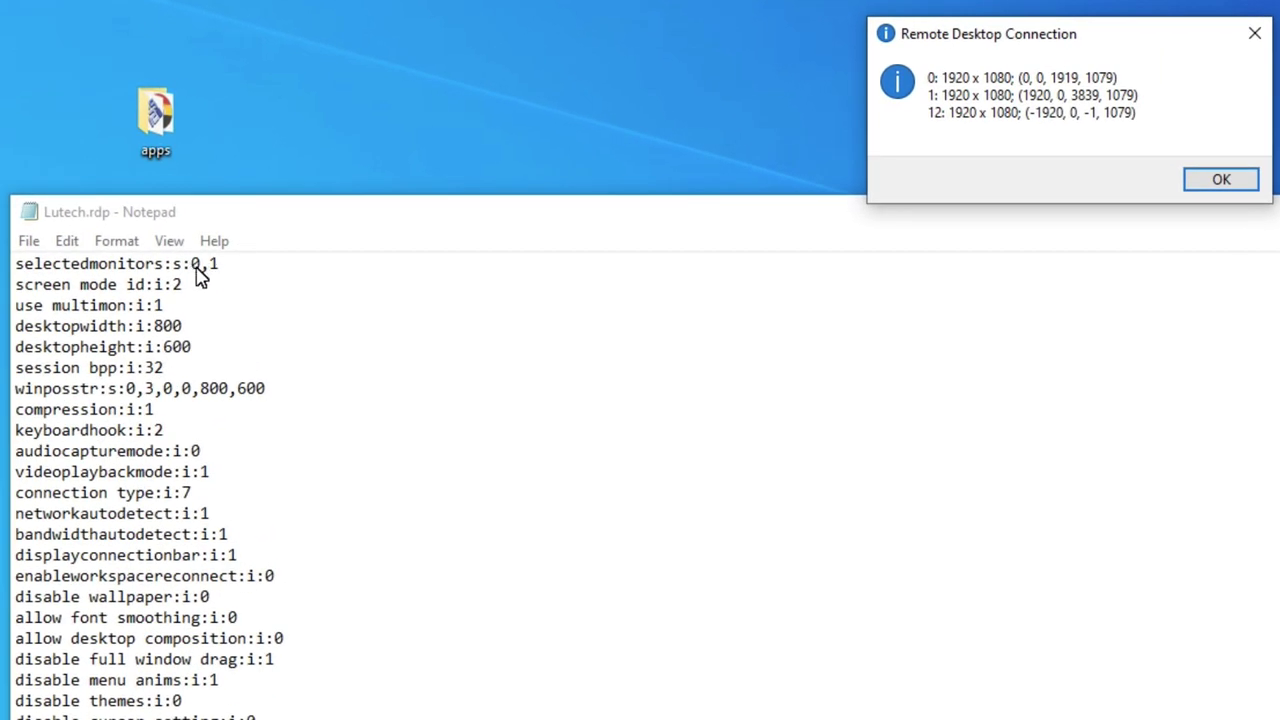
{"action": "left_click", "coordinate": [247, 271]}
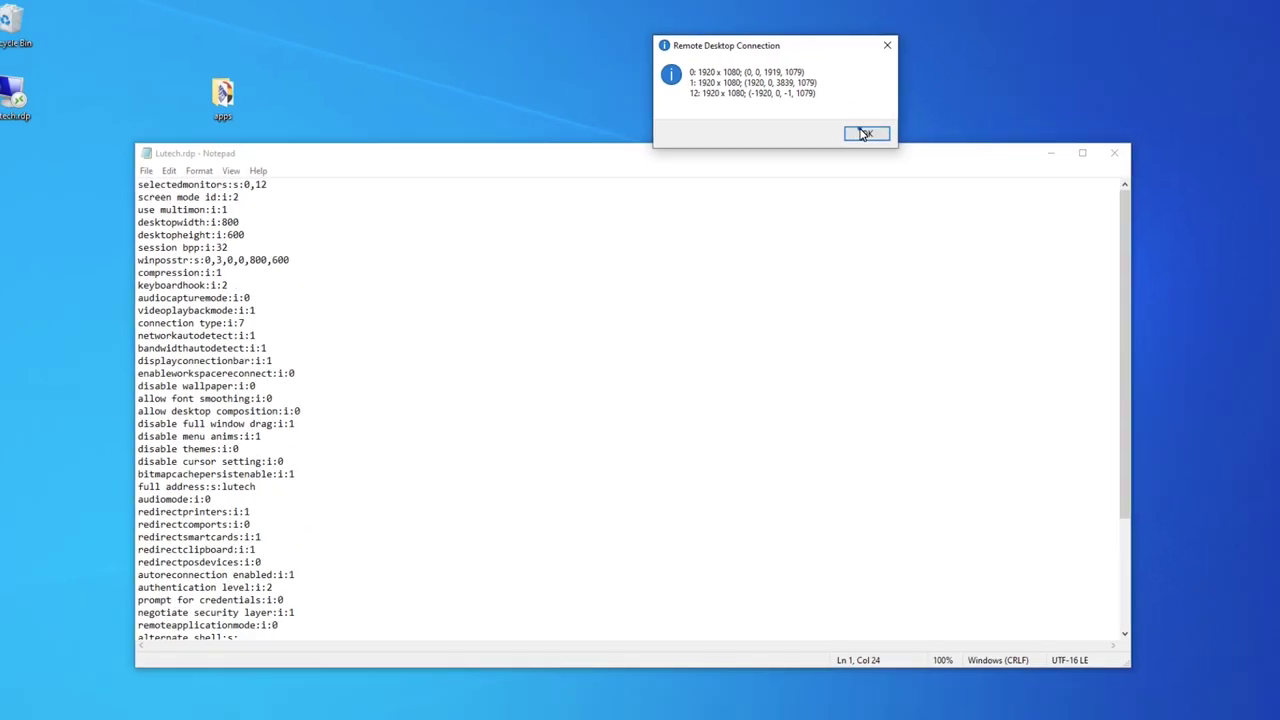
{"action": "left_click", "coordinate": [1221, 179]}
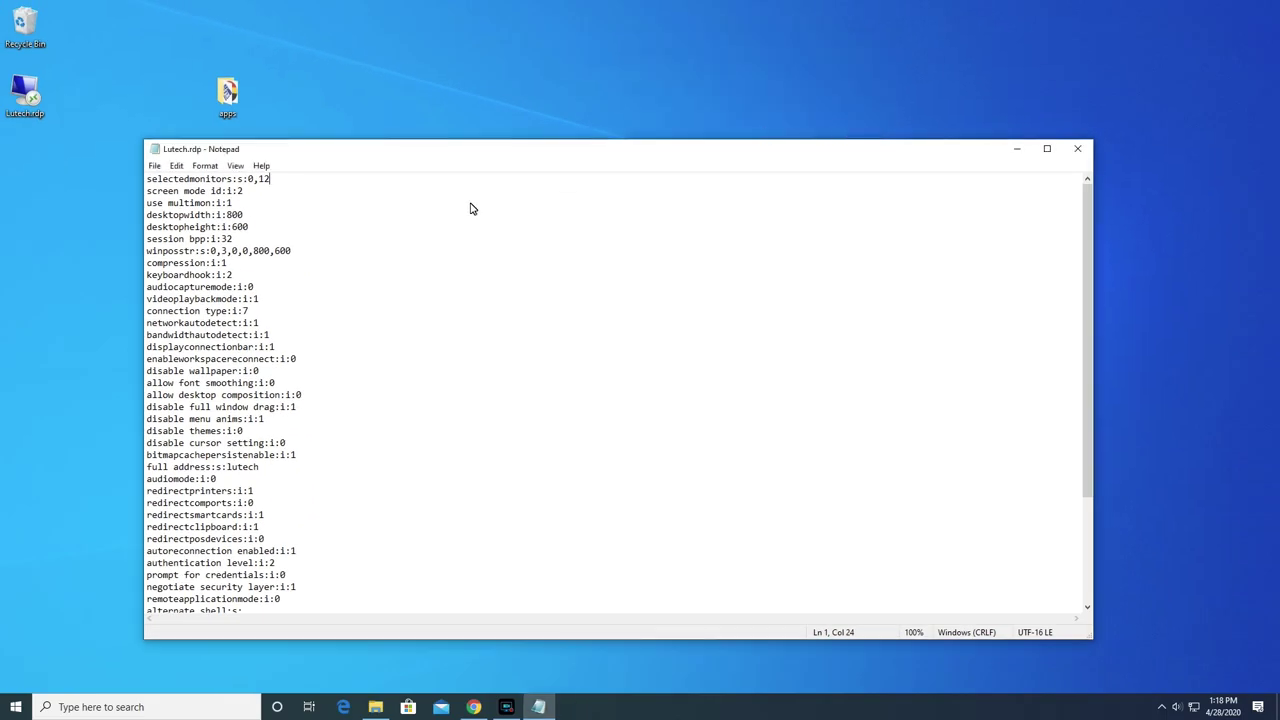
Close Notepad, launch Lutech.rdp from the desktop, and take the session out of full screen
{"action": "left_click", "coordinate": [1072, 149]}
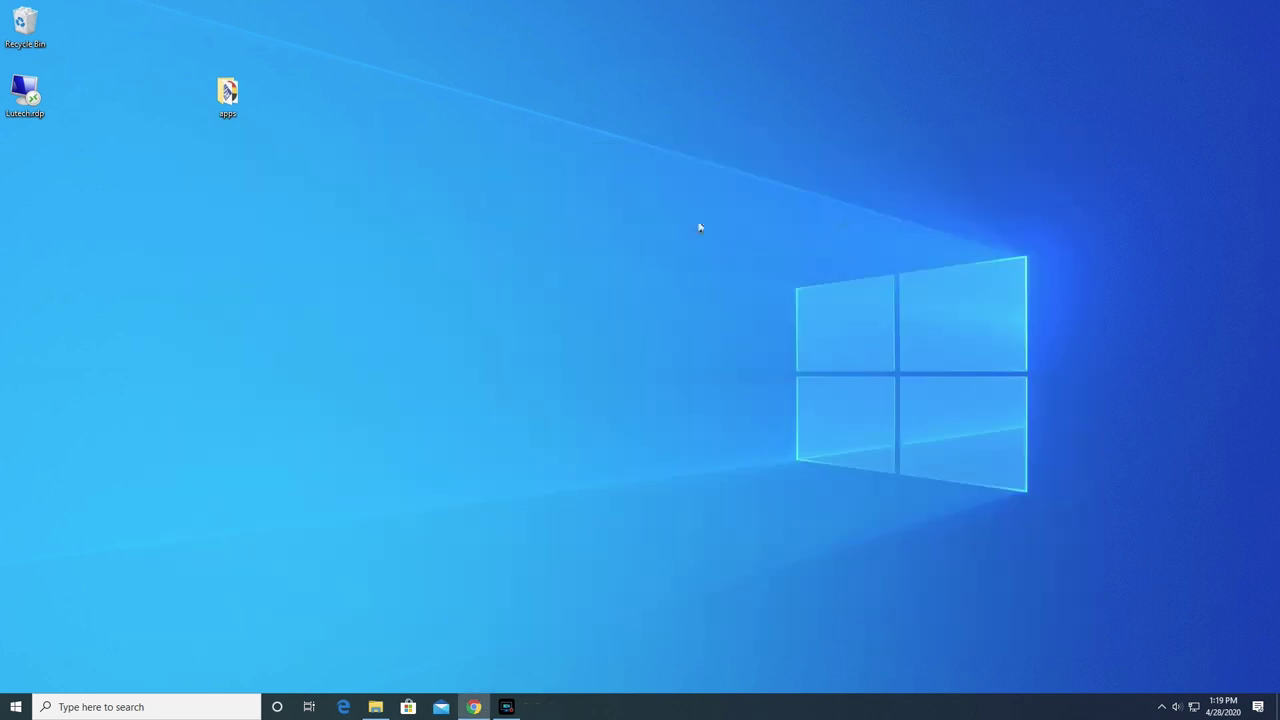
{"action": "double_click", "coordinate": [27, 89]}
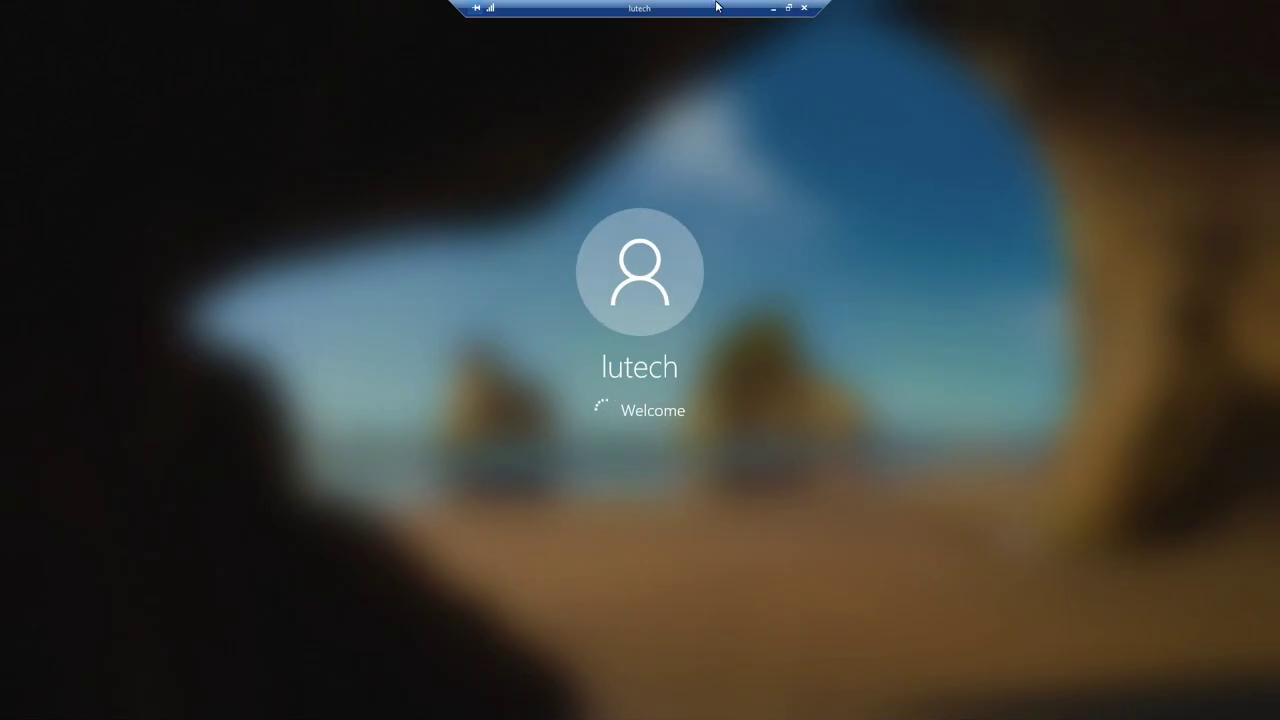
{"action": "double_click", "coordinate": [716, 7]}
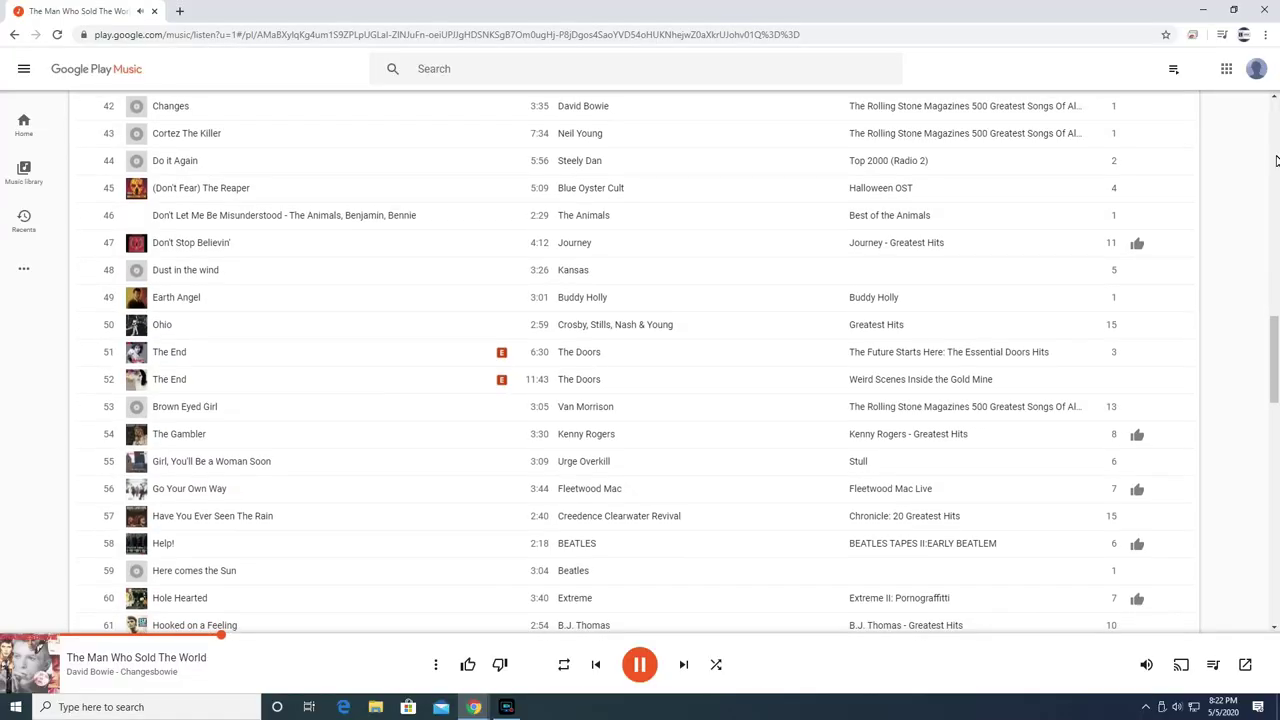
On the portable monitor, snap Podcasts left and Alt+Tab between the radio player and Podcasts
{"action": "scroll", "coordinate": [640, 360], "scroll_direction": "down", "scroll_amount": 1}
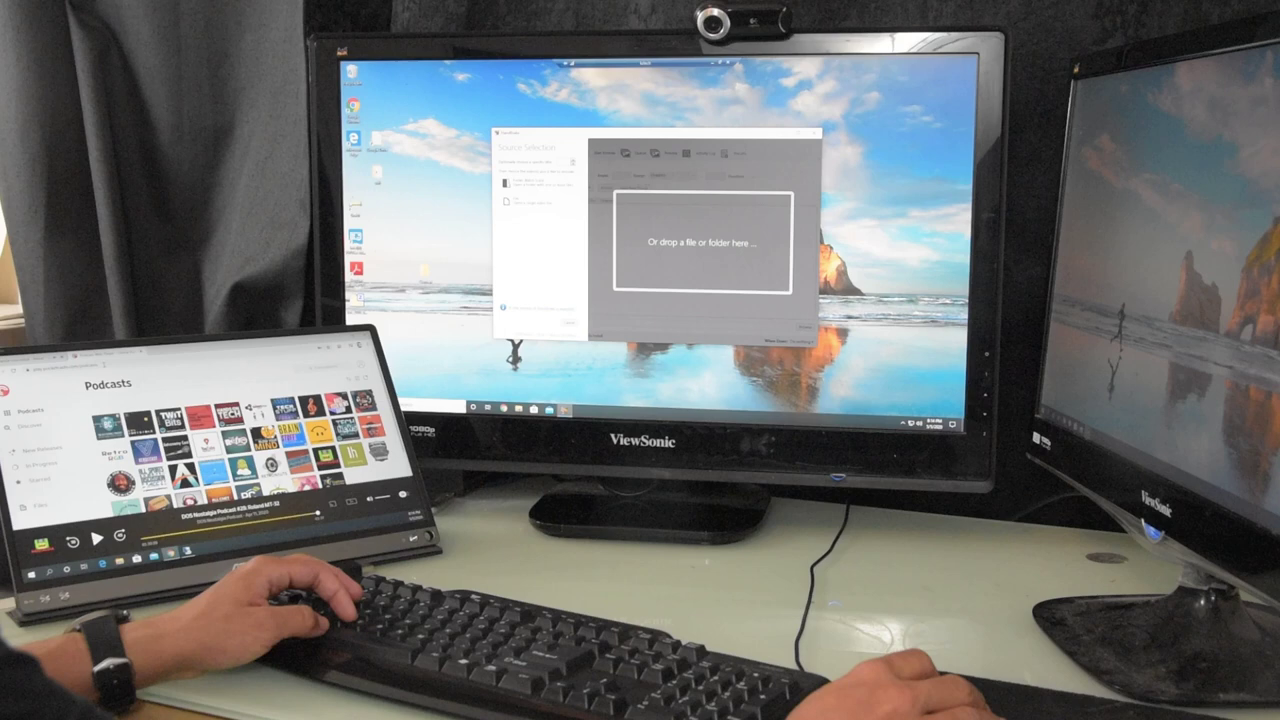
{"action": "key", "text": "super+Left"}
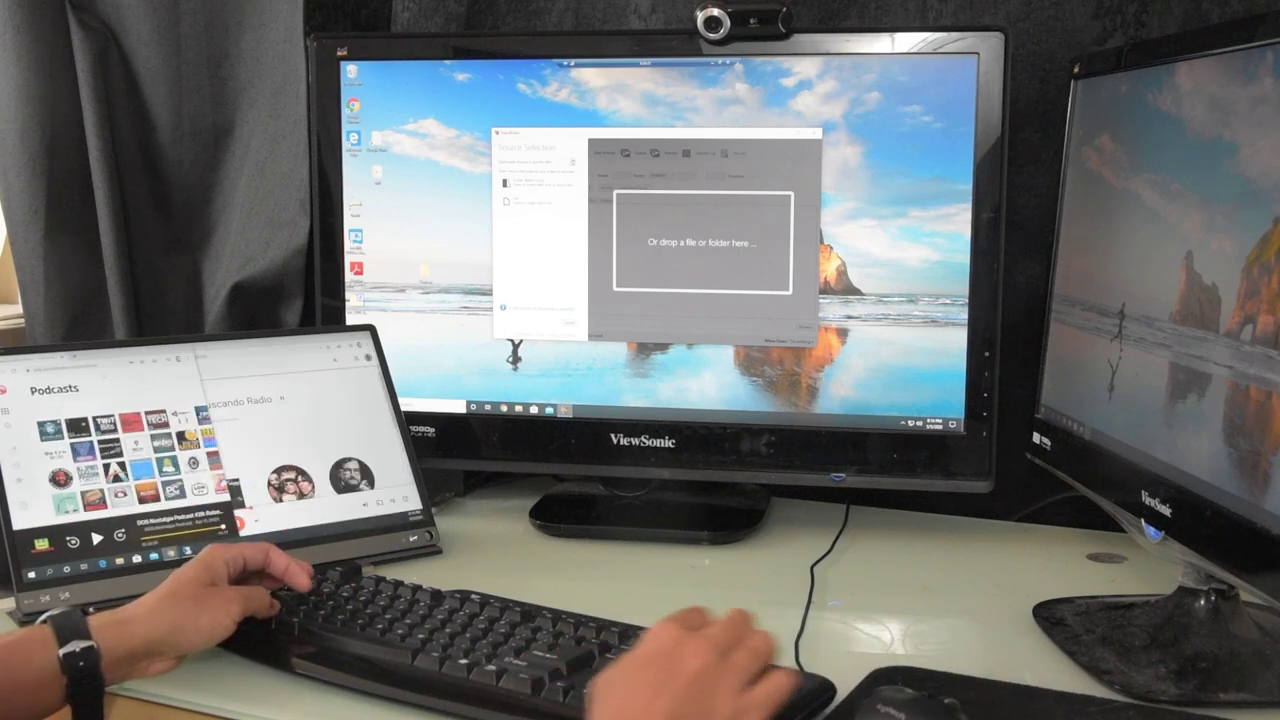
{"action": "key", "text": "alt+Tab"}
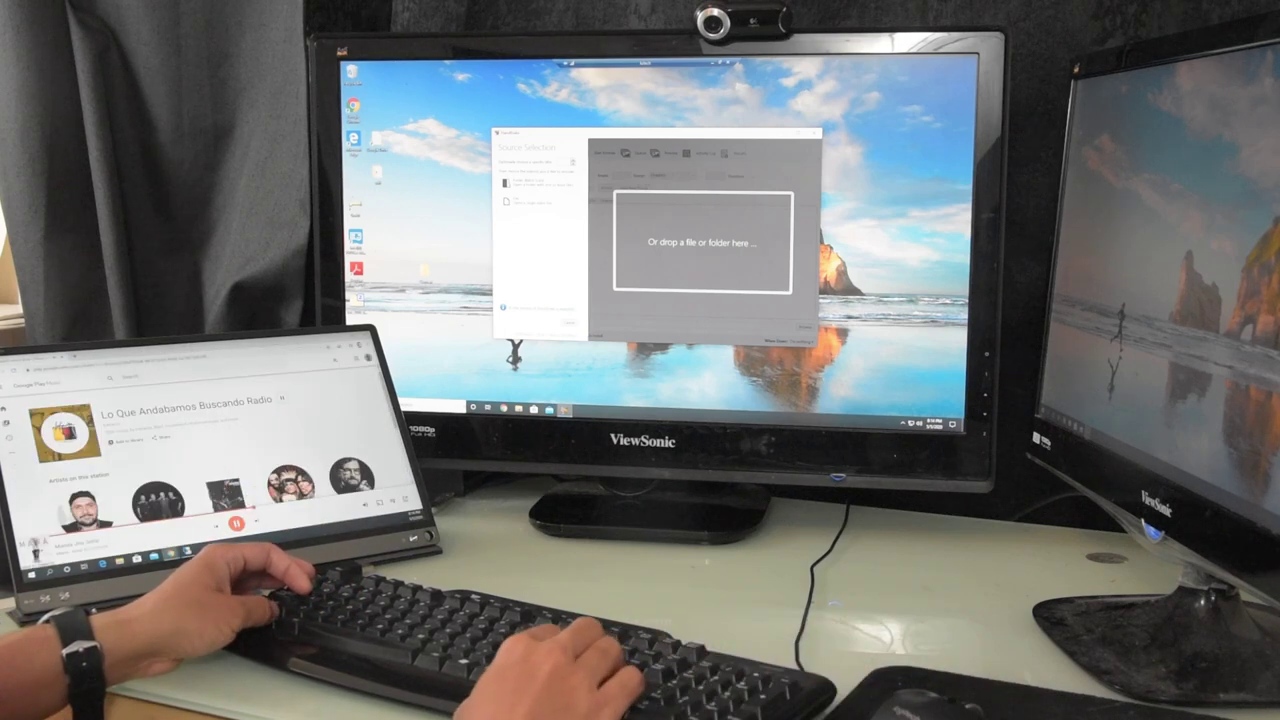
{"action": "key", "text": "alt+Tab"}
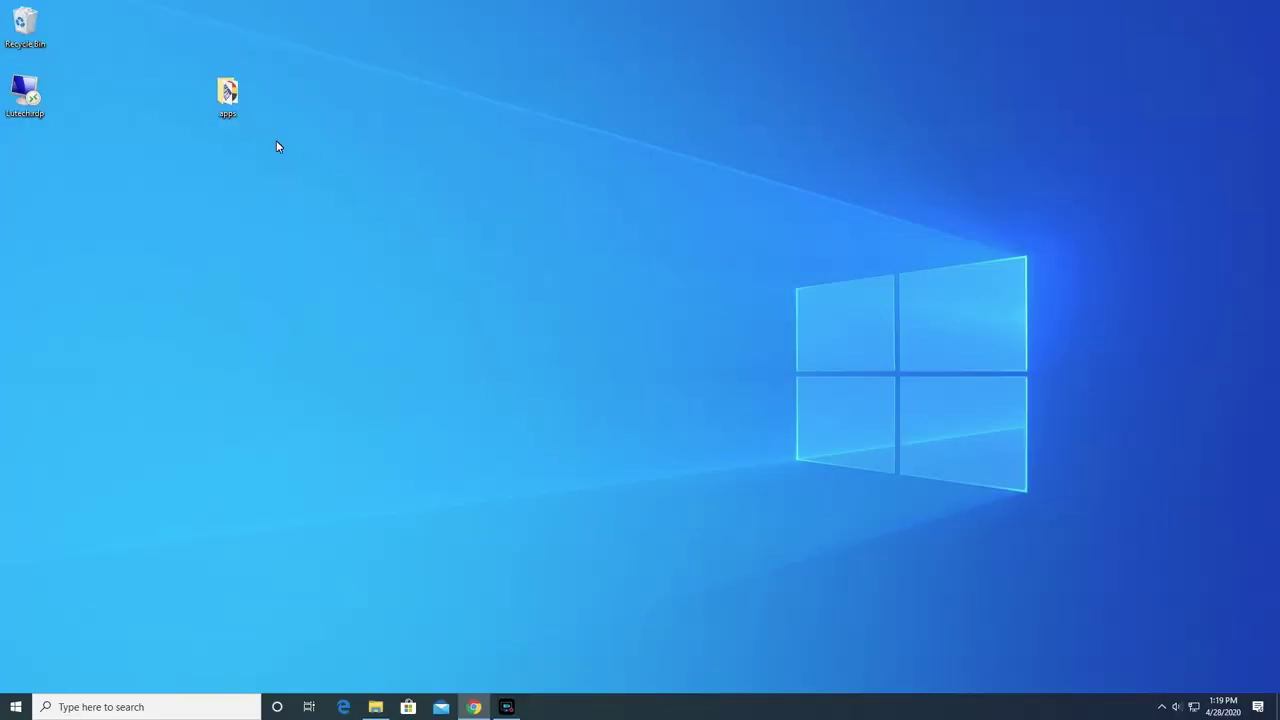
Relaunch Lutech.rdp and connect past the unknown-publisher warning
{"action": "double_click", "coordinate": [27, 90]}
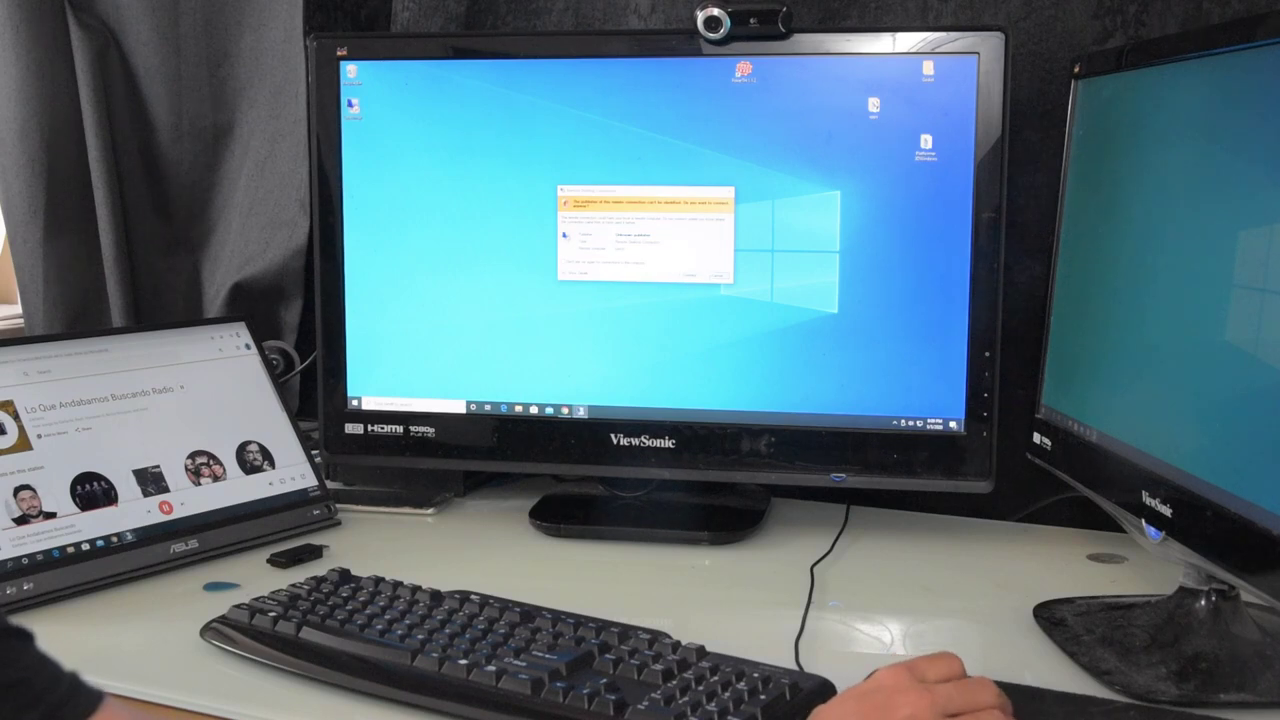
{"action": "left_click", "coordinate": [690, 275]}
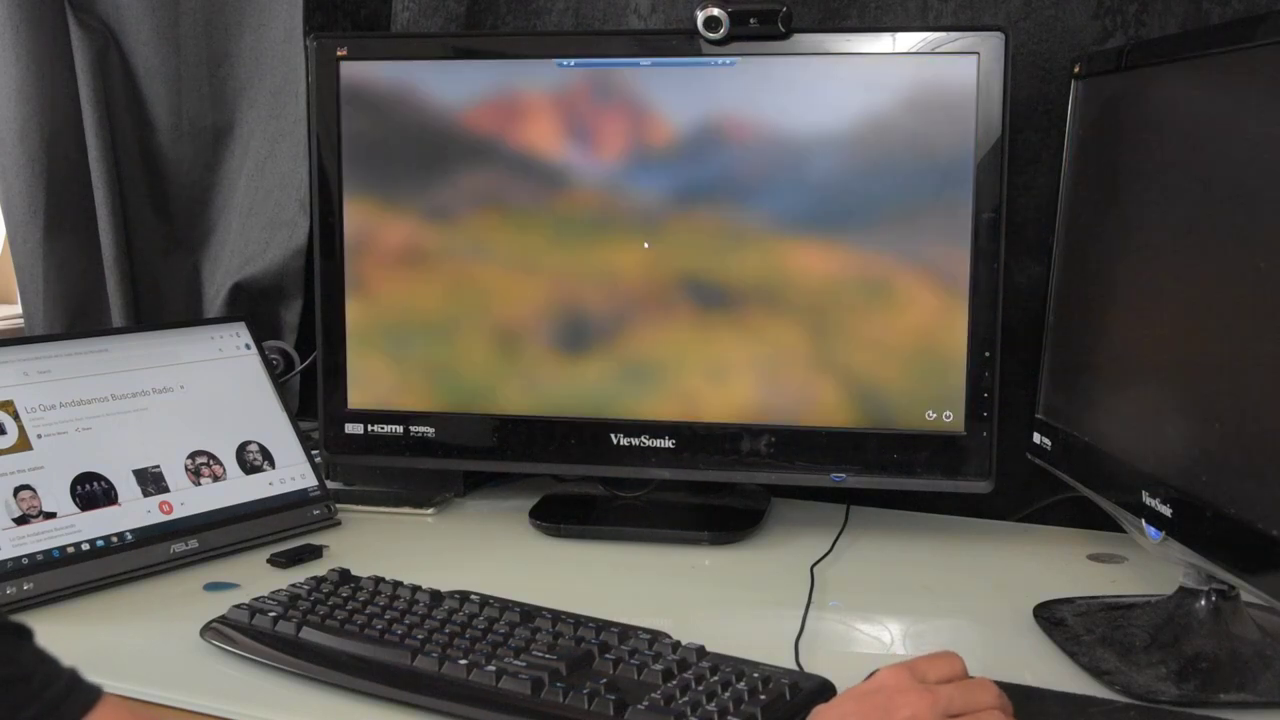